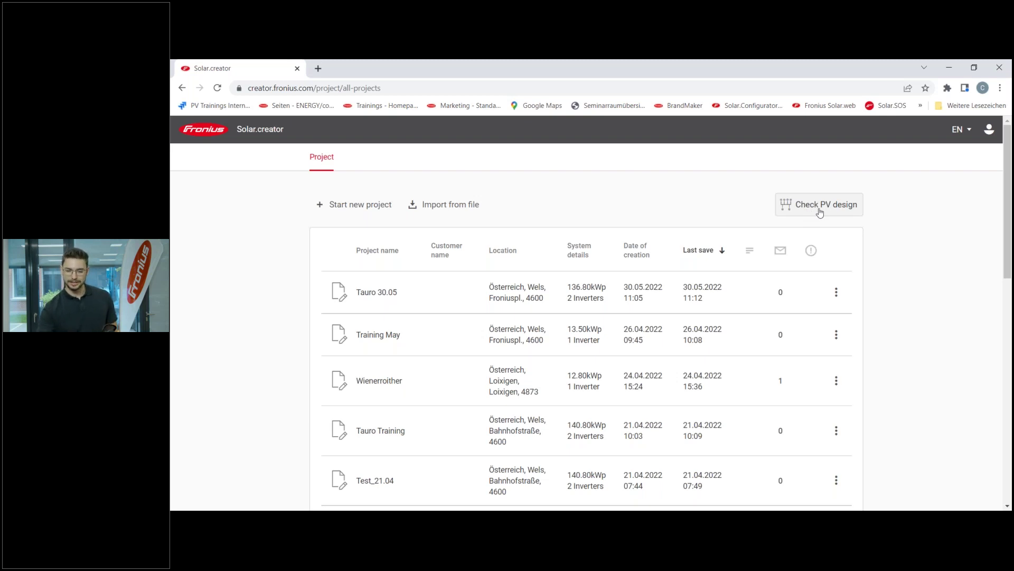
# - Open the PV design check and set the PV module manufacturer to Kioto Photovoltaics
pyautogui.click(814, 208)
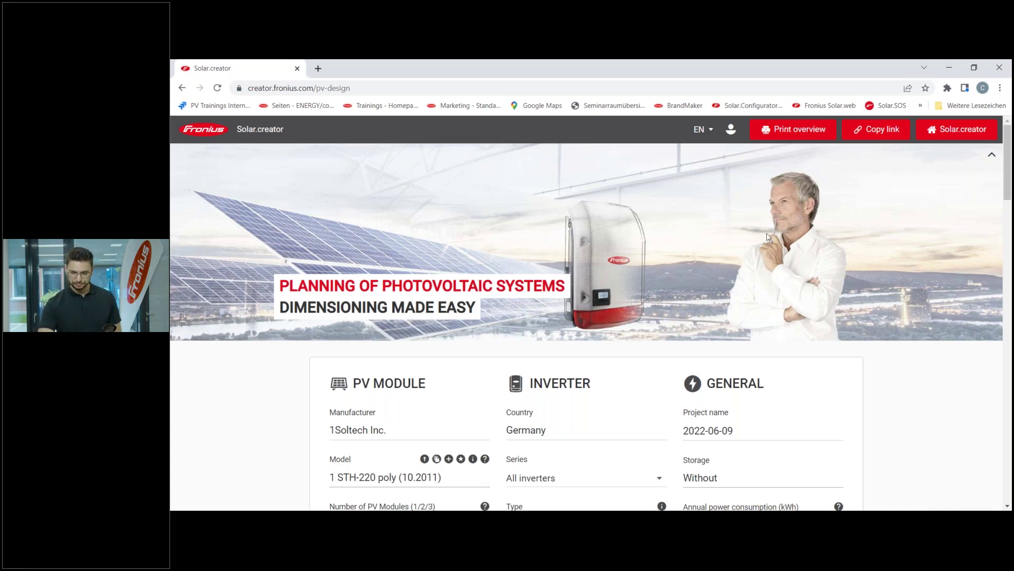
pyautogui.scroll(-3, 769, 237)
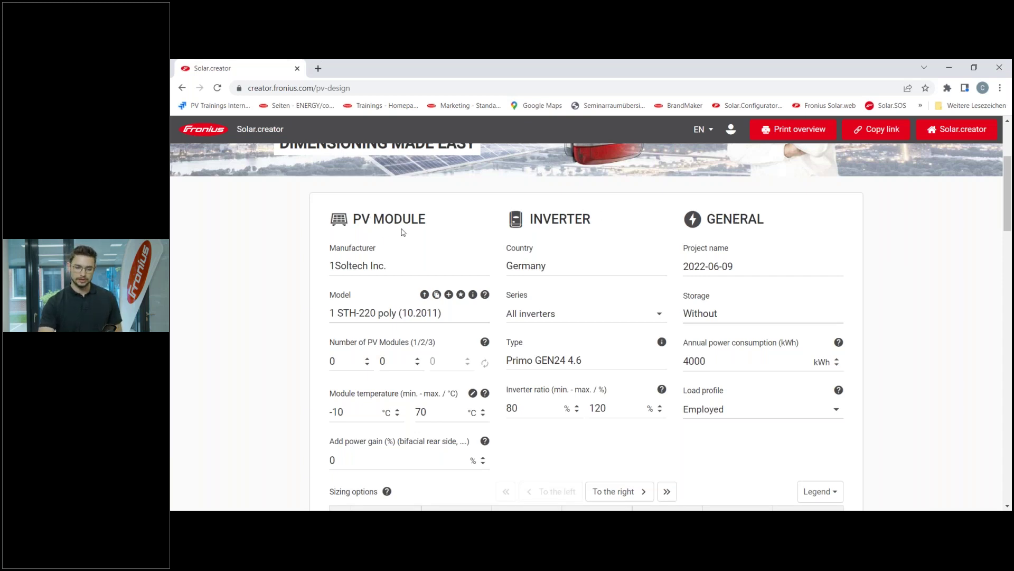
pyautogui.click(398, 267)
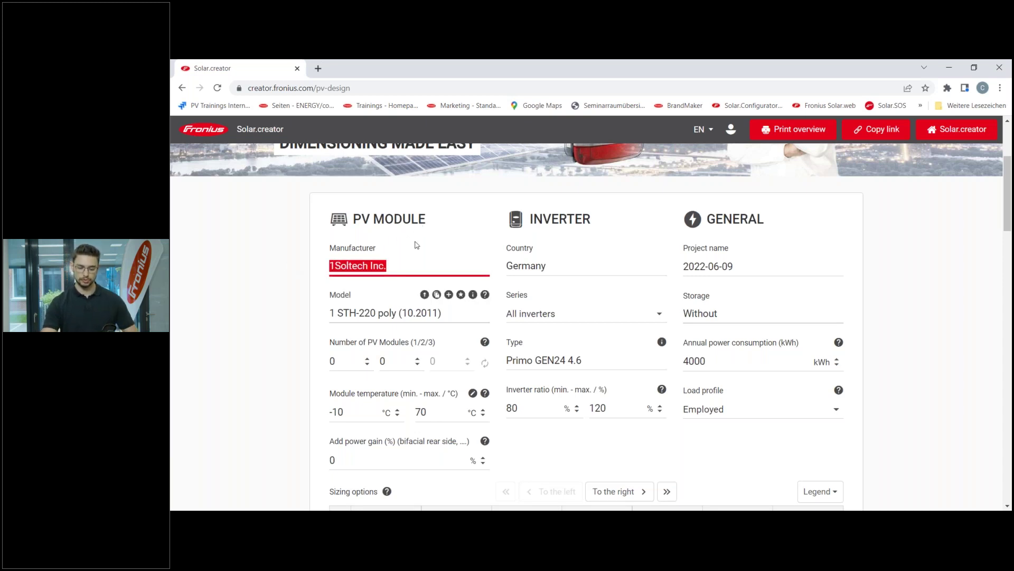
pyautogui.write('kioto')
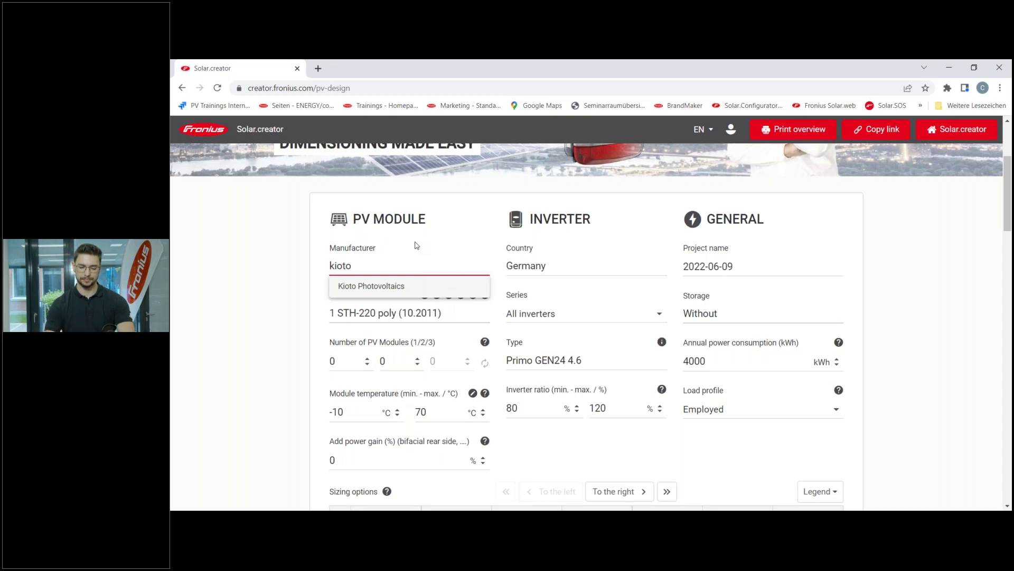
pyautogui.click(373, 287)
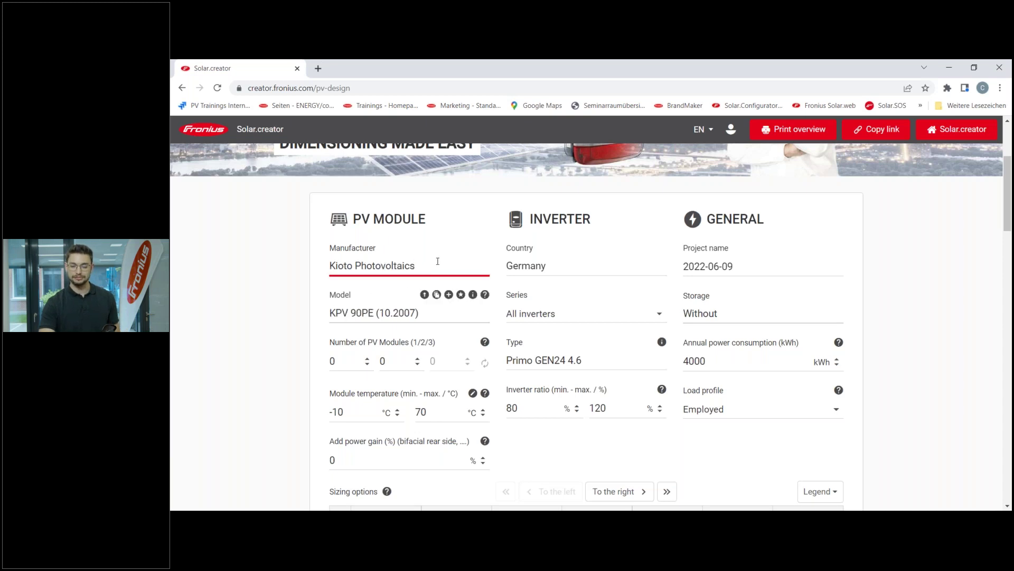
# - Find module models containing 300 and choose KPV ME NEC 300 mono PERC (Smart-60)
pyautogui.moveTo(433, 314); pyautogui.dragTo(328, 307)
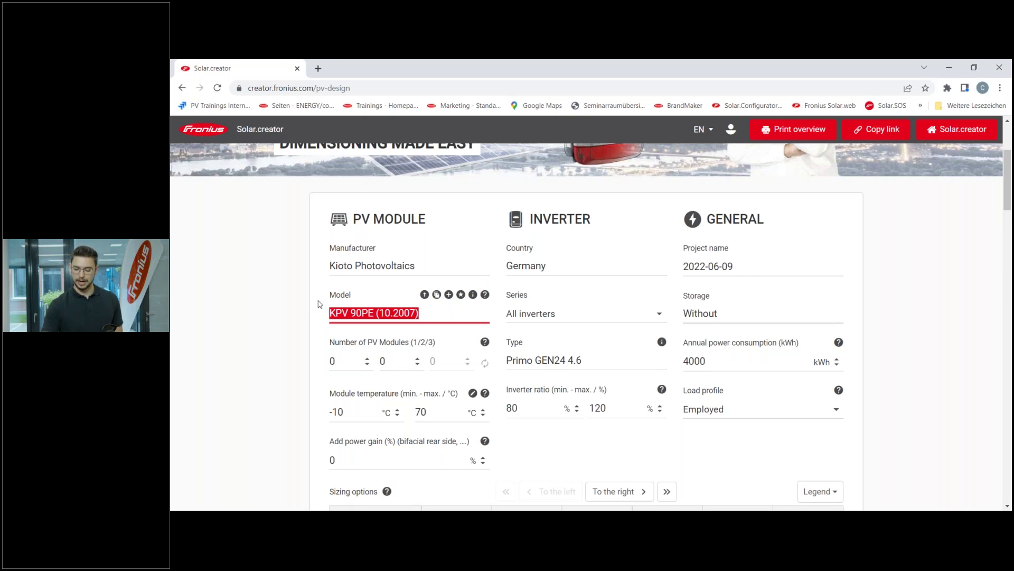
pyautogui.write('300')
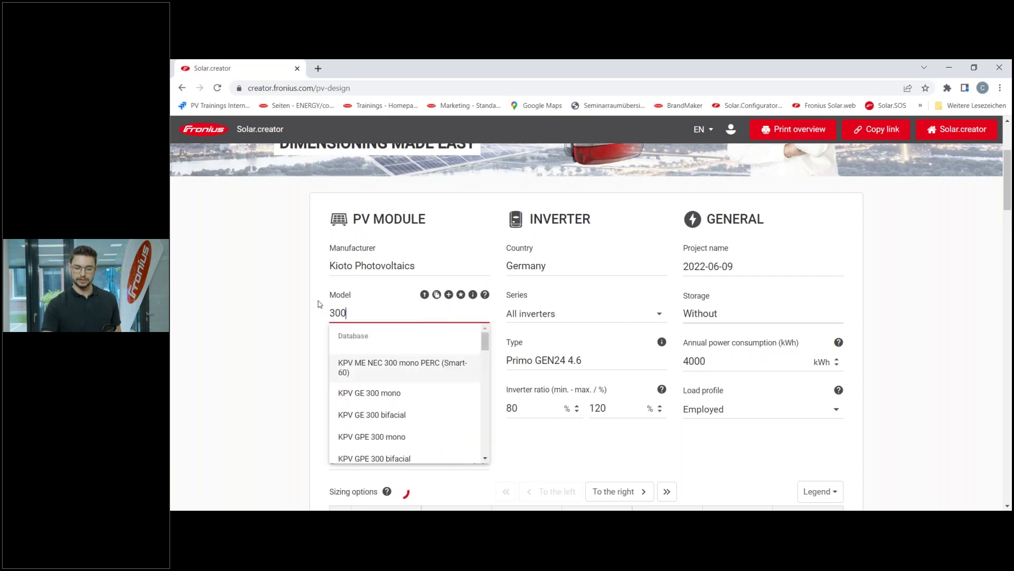
pyautogui.click(419, 370)
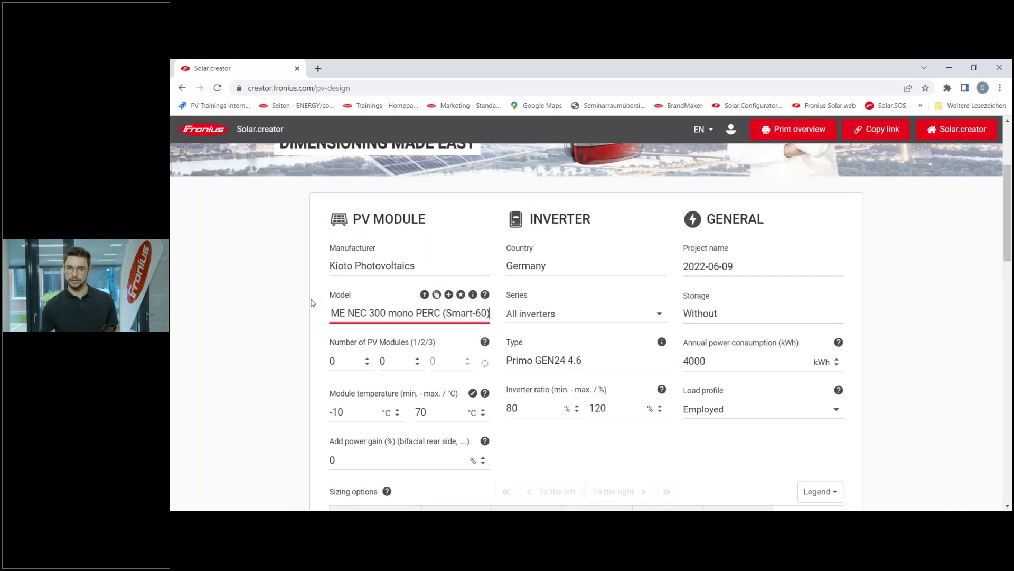
# - Inspect the chosen module's electrical values in the PV module editor and in its data sheet
pyautogui.click(448, 298)
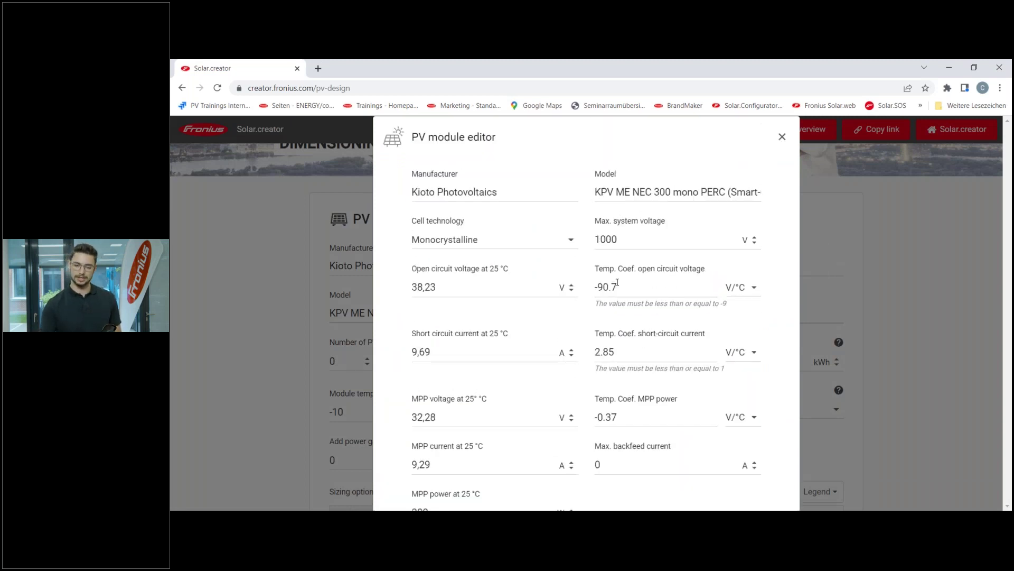
pyautogui.click(782, 138)
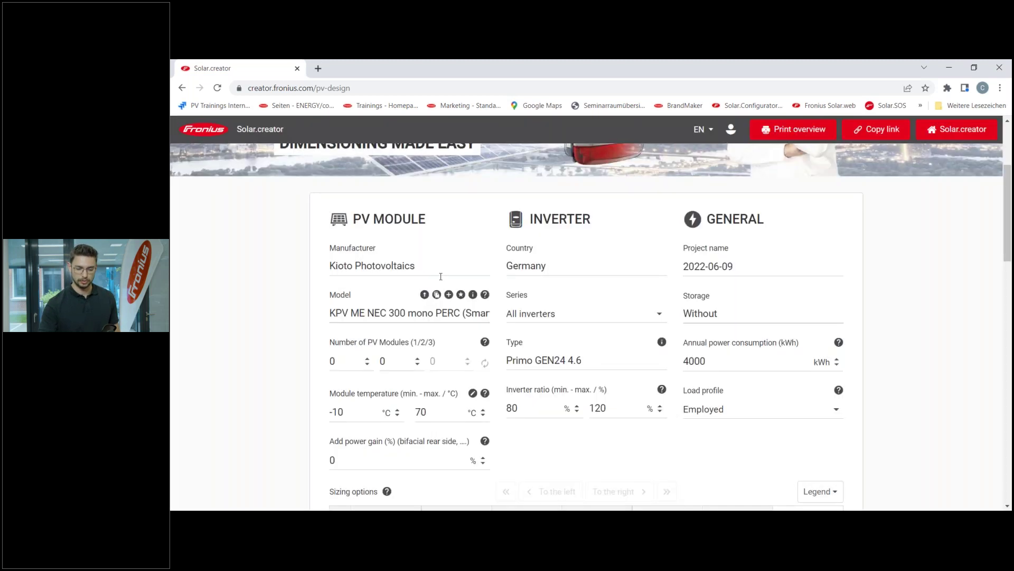
pyautogui.click(473, 294)
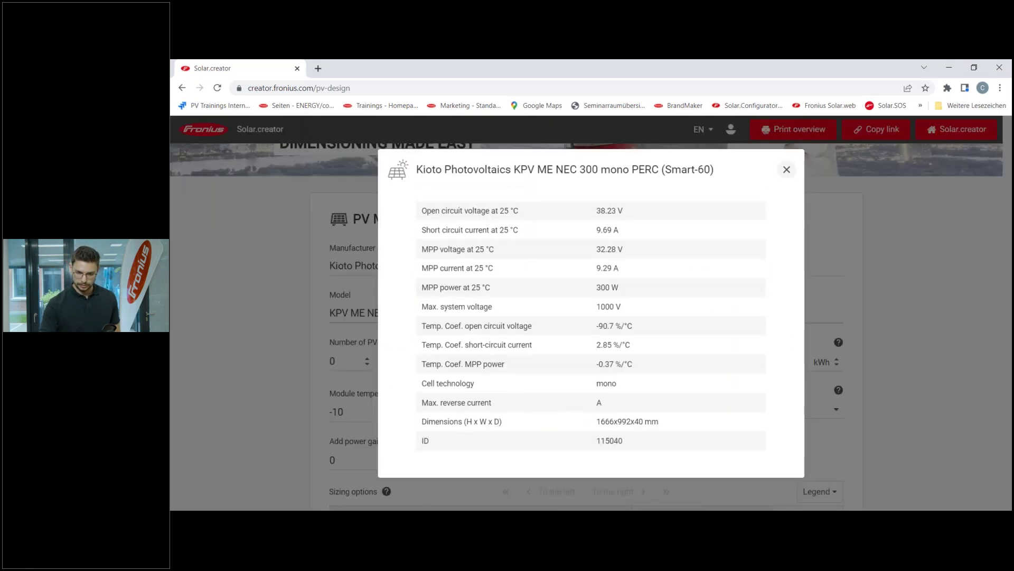
pyautogui.press('Escape')
pyautogui.moveTo(487, 297)
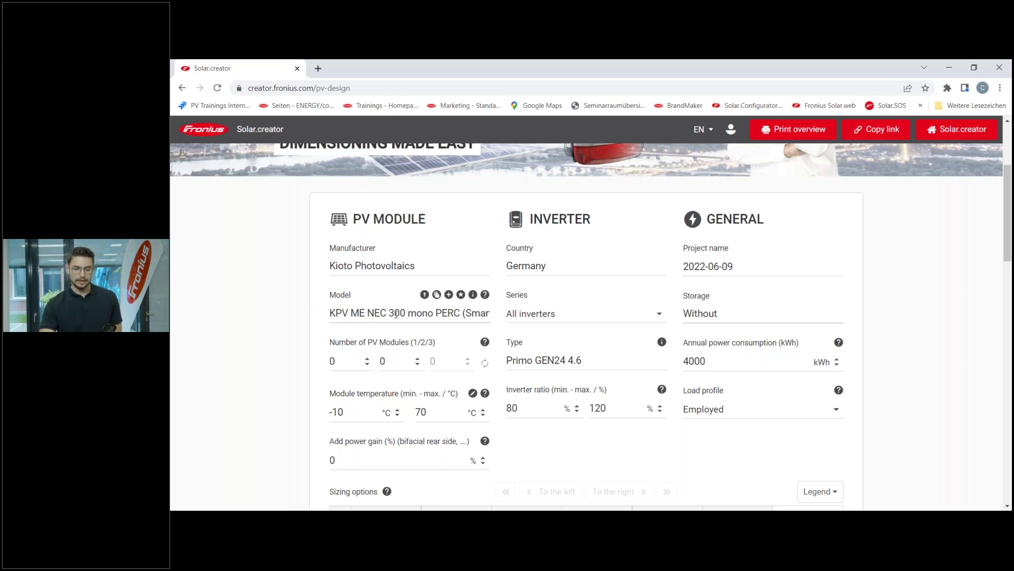
# - Change the inverter country to Austria
pyautogui.scroll(-1, 400, 312)
pyautogui.scroll(1, 528, 253)
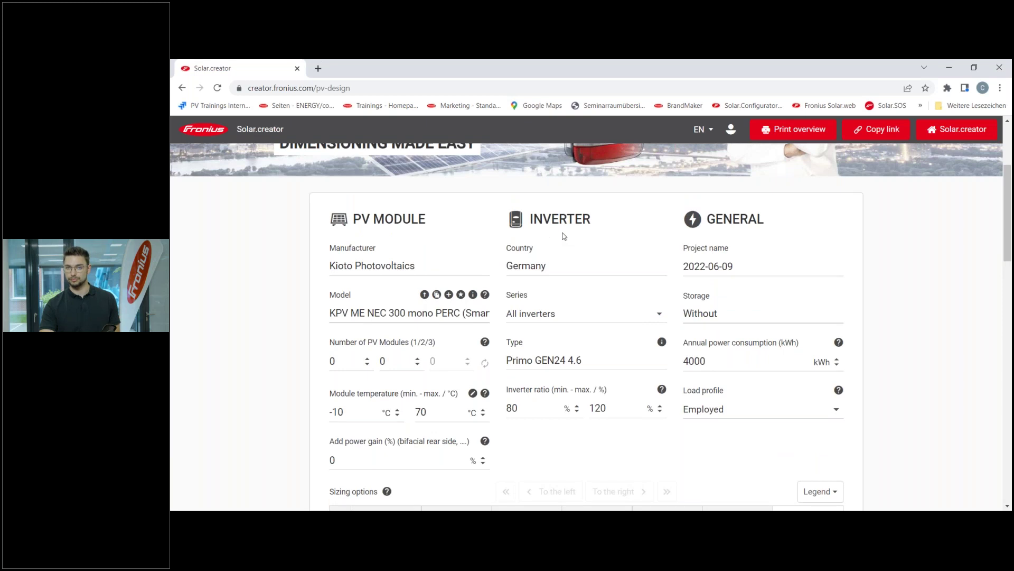
pyautogui.click(564, 266)
pyautogui.press('Escape')
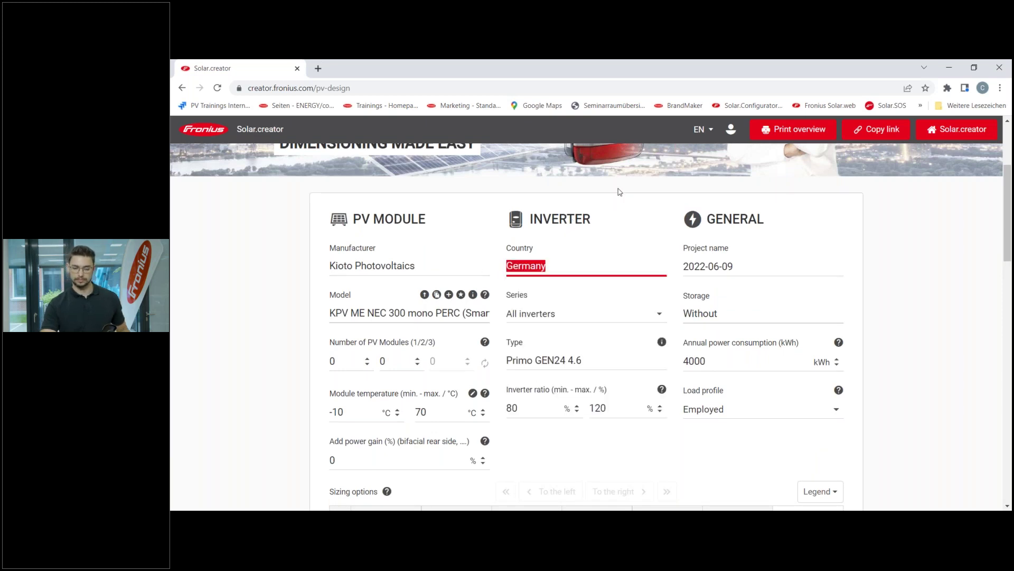
pyautogui.write('Austr')
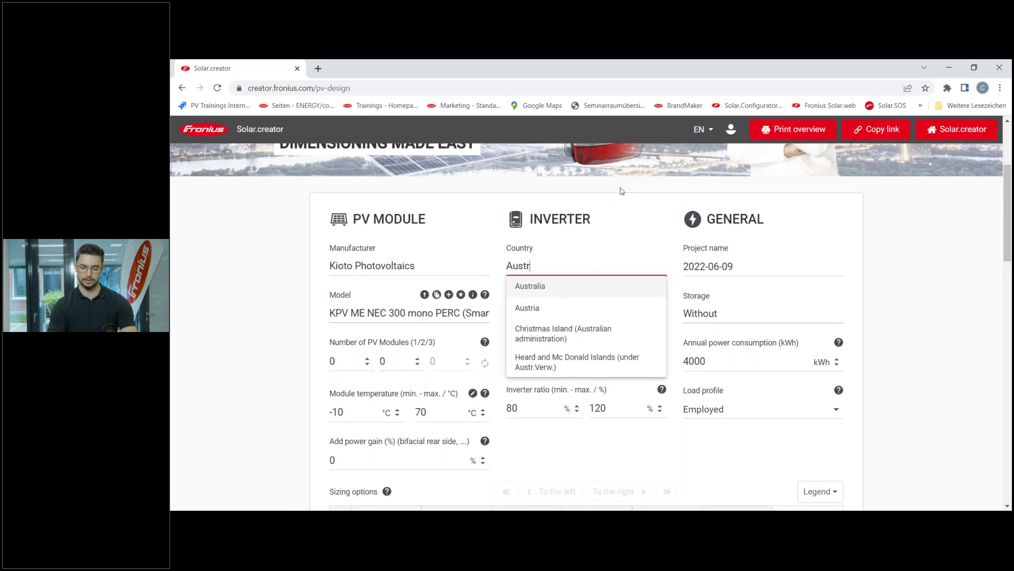
pyautogui.click(546, 312)
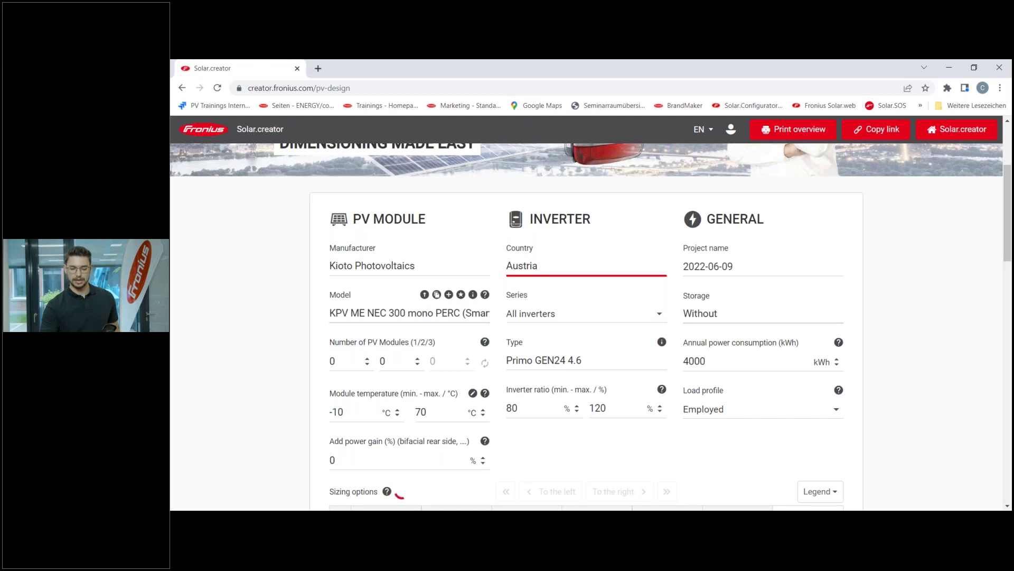
# - Set the inverter type to Symo GEN24 10.0 Plus
pyautogui.click(602, 354)
pyautogui.write('ECO 25.0-3-S')
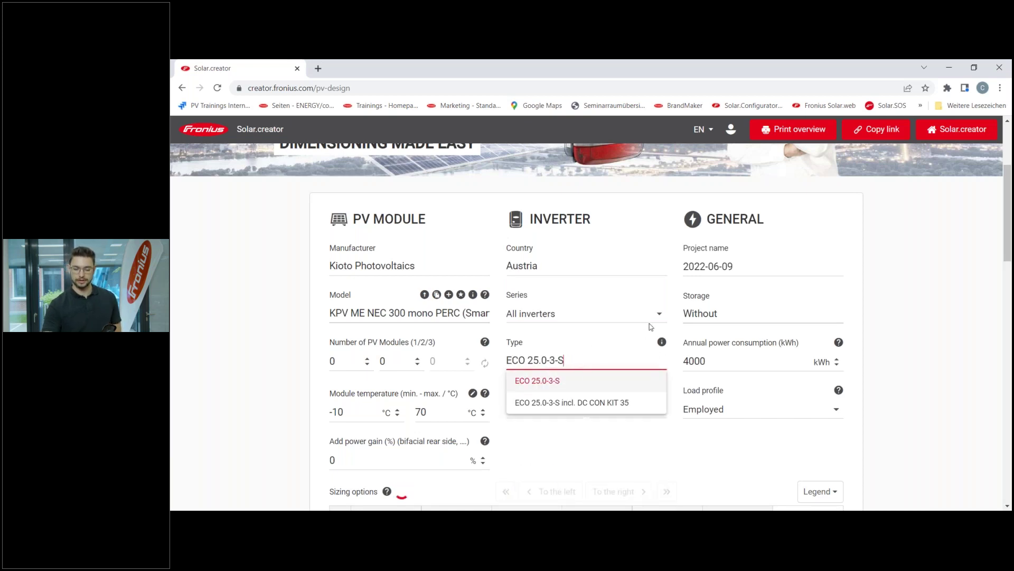
pyautogui.click(638, 456)
pyautogui.click(586, 360)
pyautogui.scroll(-3, 591, 408)
pyautogui.scroll(-3, 591, 408)
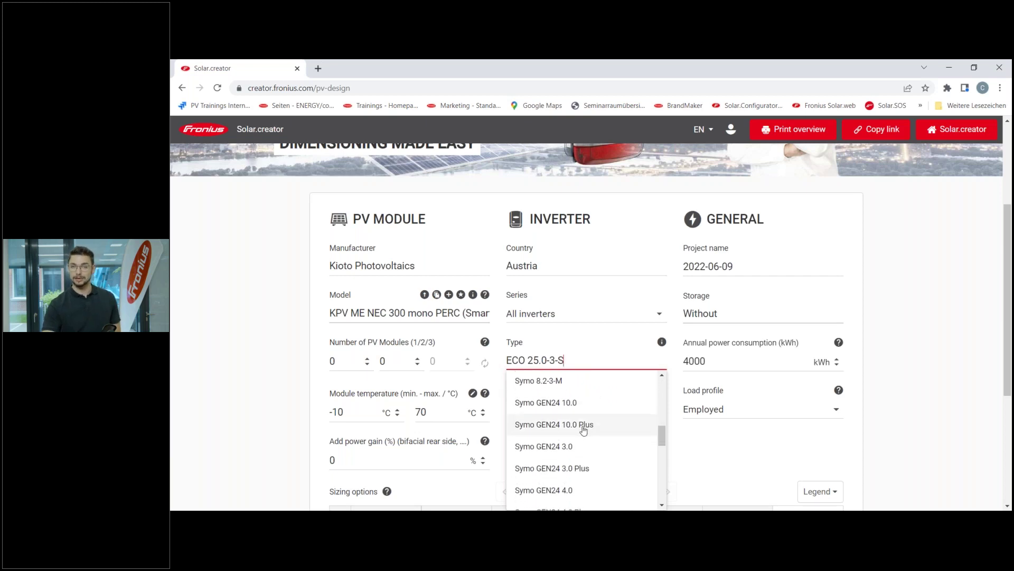
pyautogui.click(584, 428)
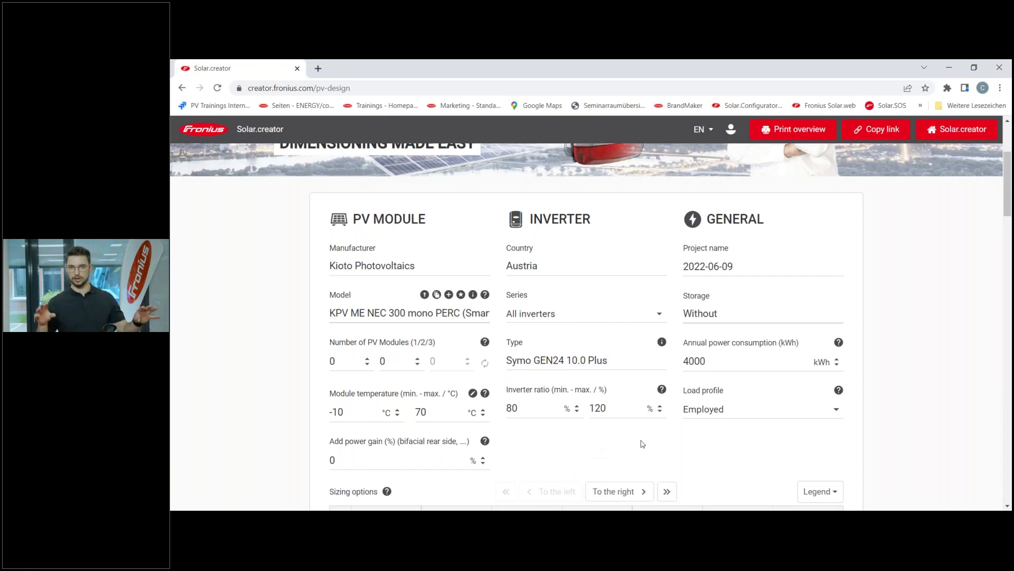
# - Examine the sizing options from the smallest to the largest module count and compare their inverter ratios
pyautogui.scroll(-4, 642, 444)
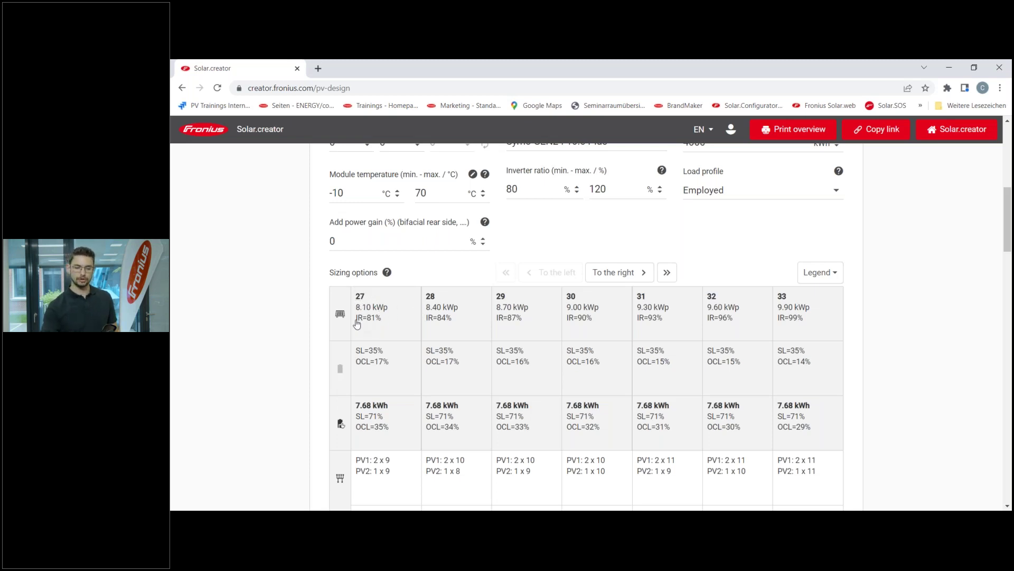
pyautogui.moveTo(519, 189); pyautogui.dragTo(507, 189)
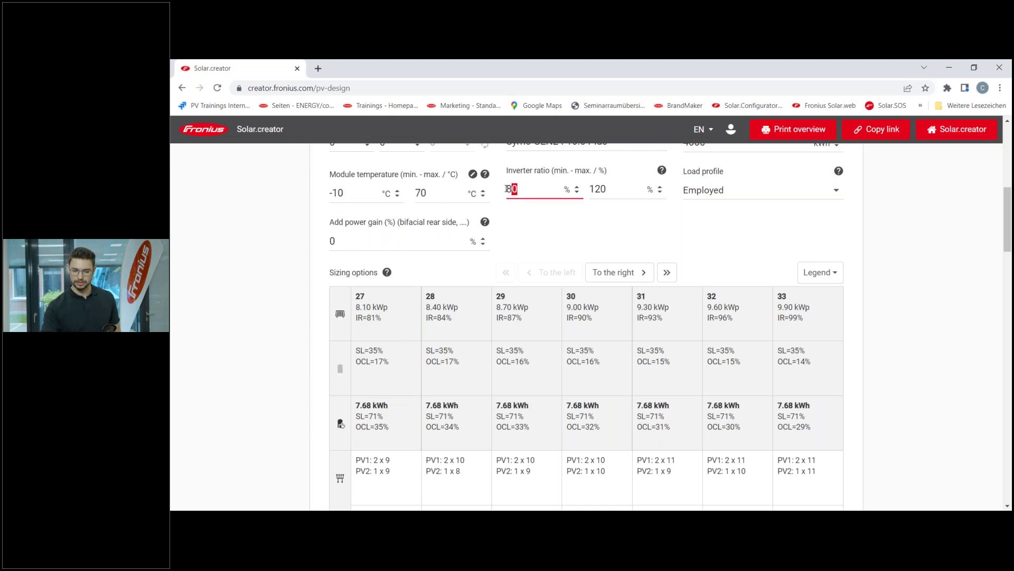
pyautogui.click(551, 229)
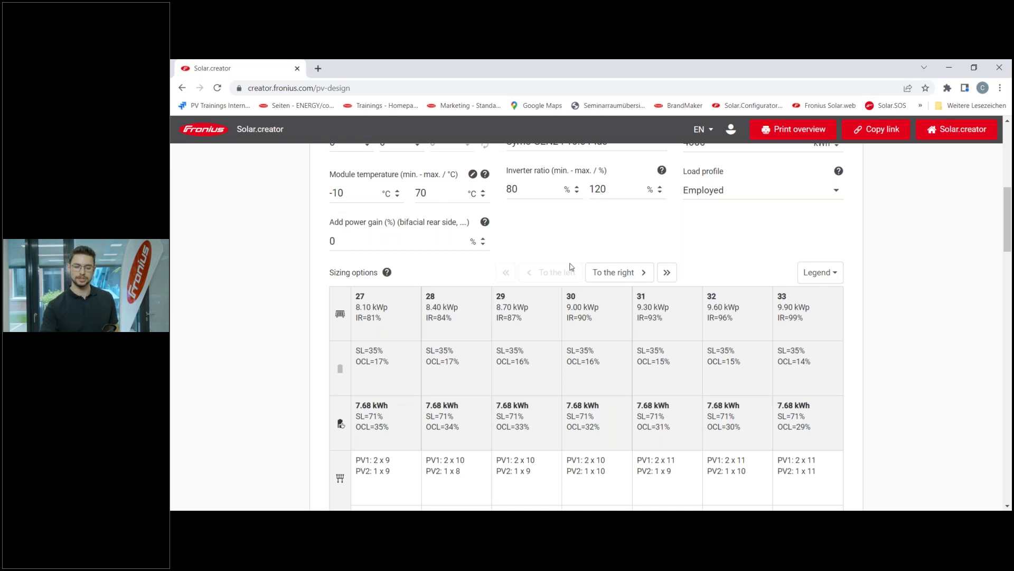
pyautogui.click(631, 273)
pyautogui.click(631, 272)
pyautogui.click(666, 272)
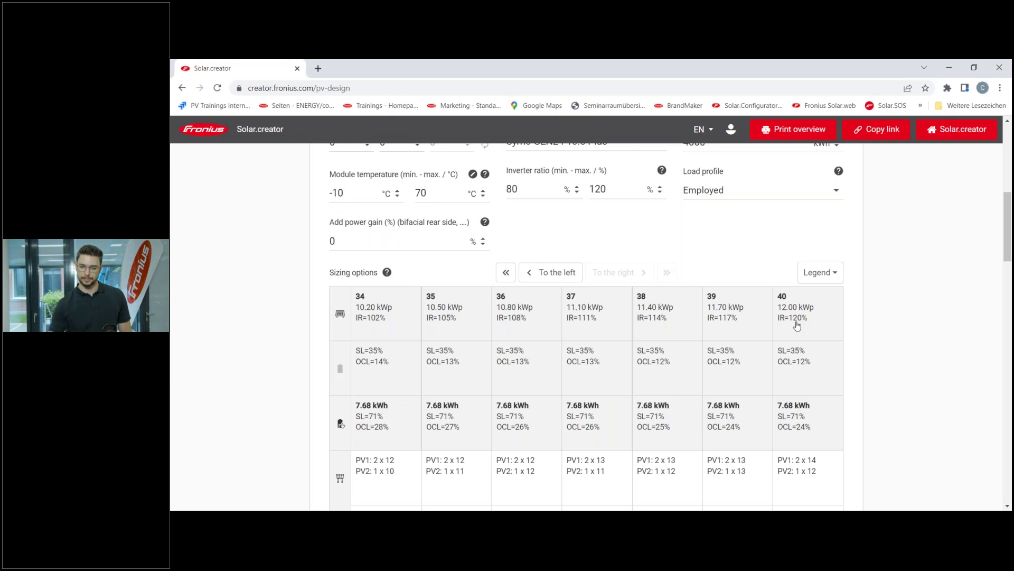
# - Raise the maximum inverter ratio to 150 % and show the largest sizing options
pyautogui.doubleClick(600, 189)
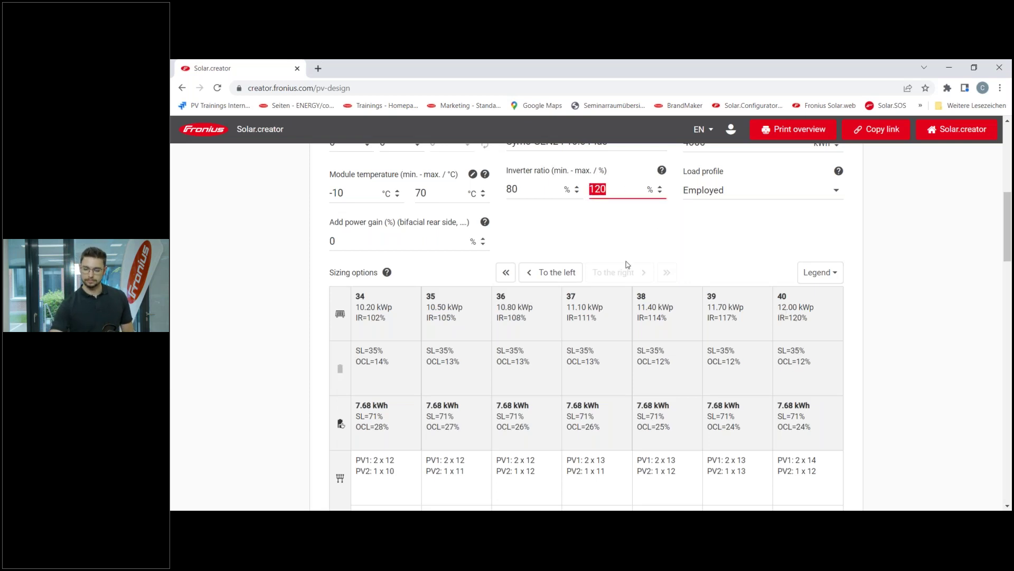
pyautogui.write('150')
pyautogui.click(619, 235)
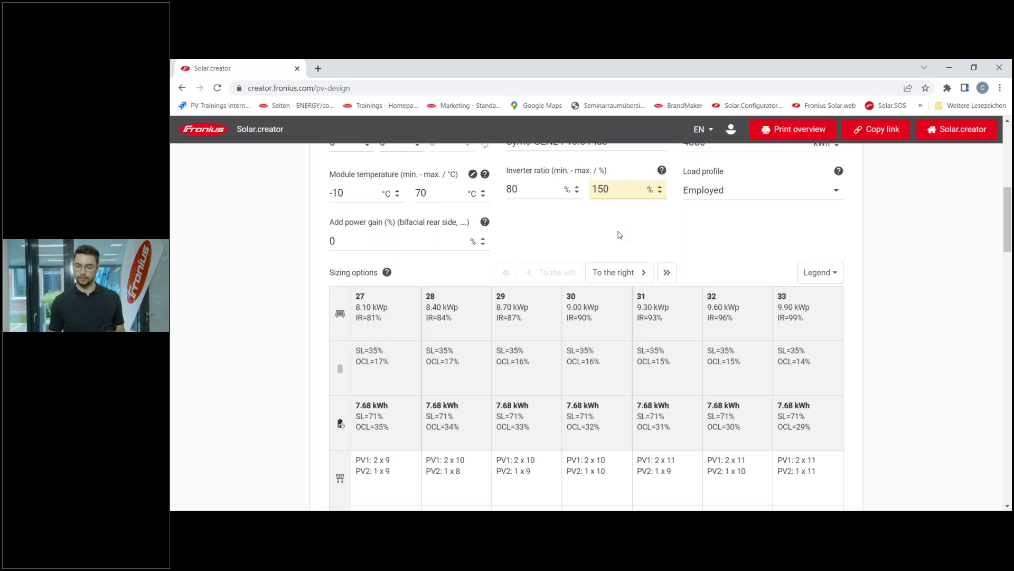
pyautogui.click(668, 272)
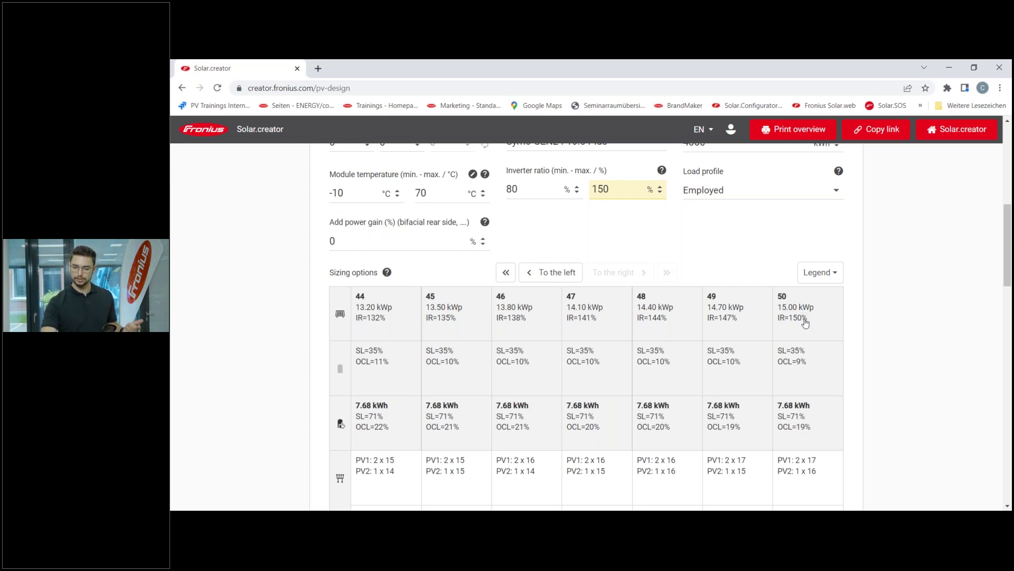
# - Review the self-sufficiency rows of the sizing options and the general settings, including the available load profiles
pyautogui.scroll(-2, 832, 321)
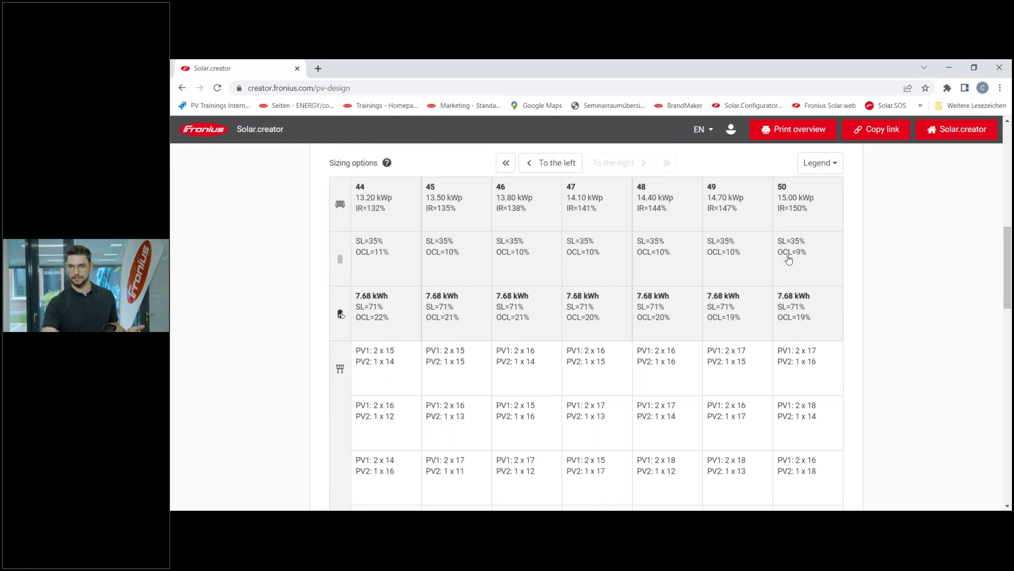
pyautogui.scroll(4, 817, 271)
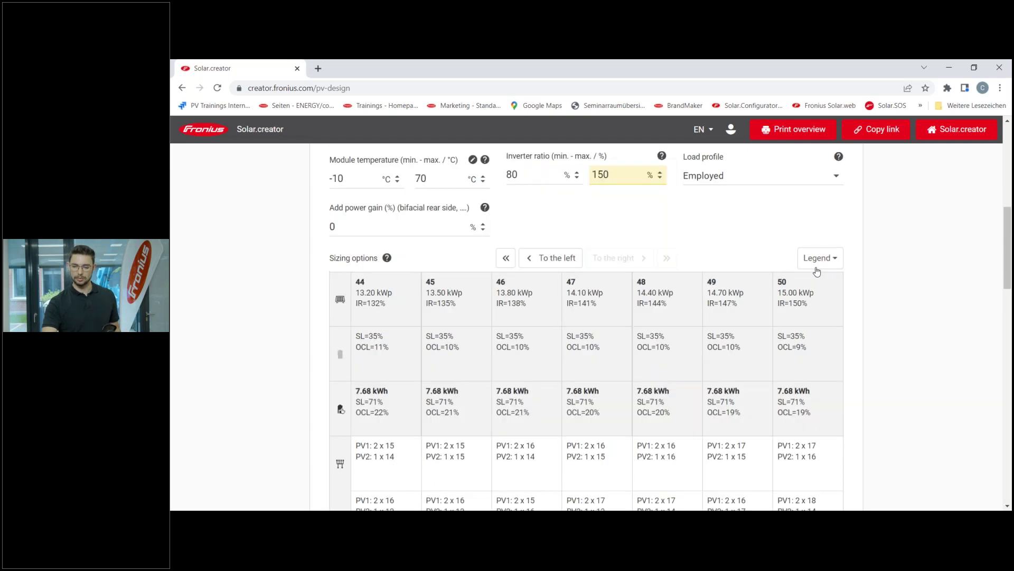
pyautogui.scroll(2, 818, 271)
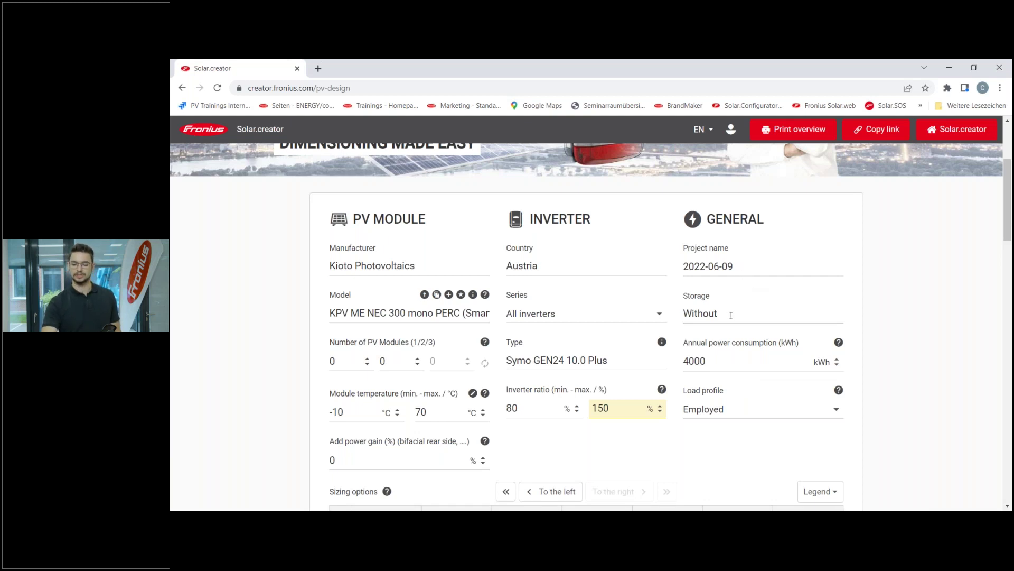
pyautogui.scroll(-1, 731, 316)
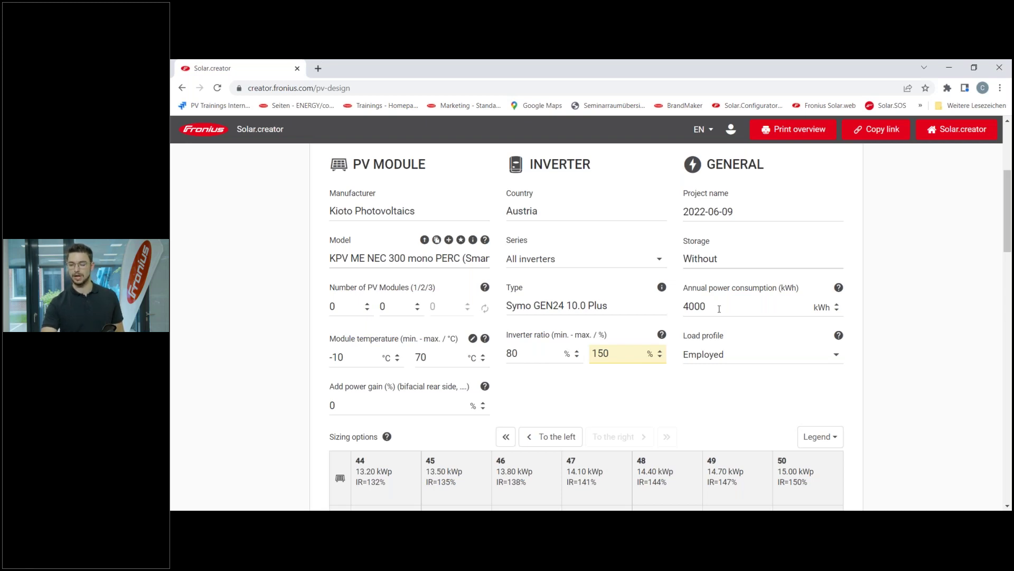
pyautogui.click(737, 357)
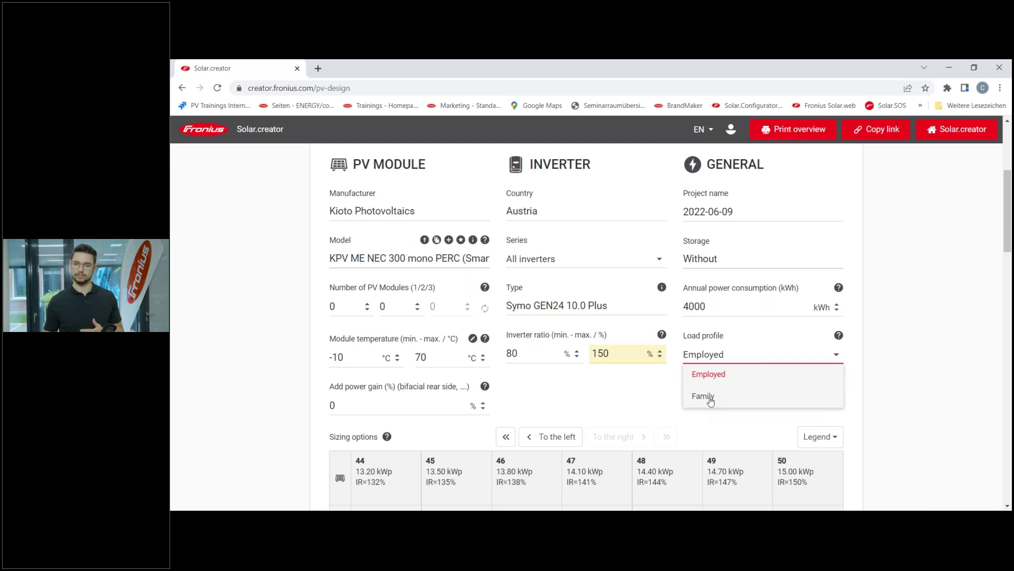
pyautogui.click(855, 357)
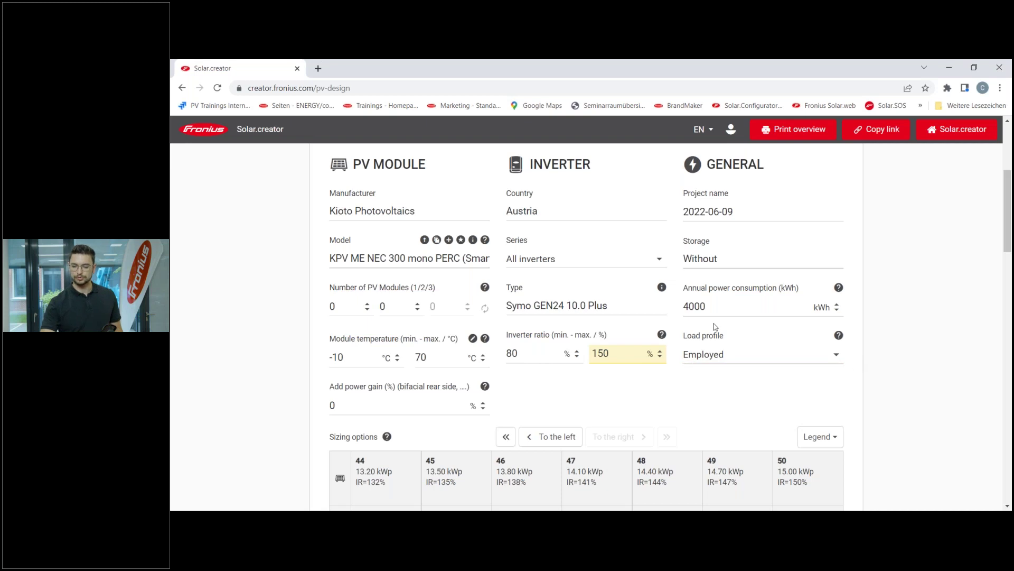
# - Select the 50-module sizing option and browse back to the options for 34 to 40 modules
pyautogui.scroll(-4, 804, 313)
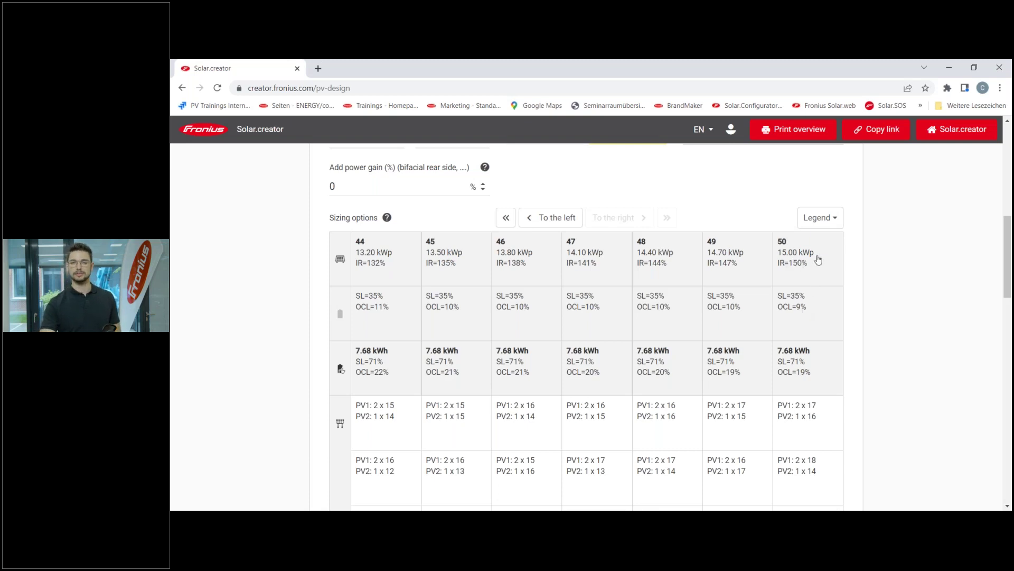
pyautogui.click(796, 304)
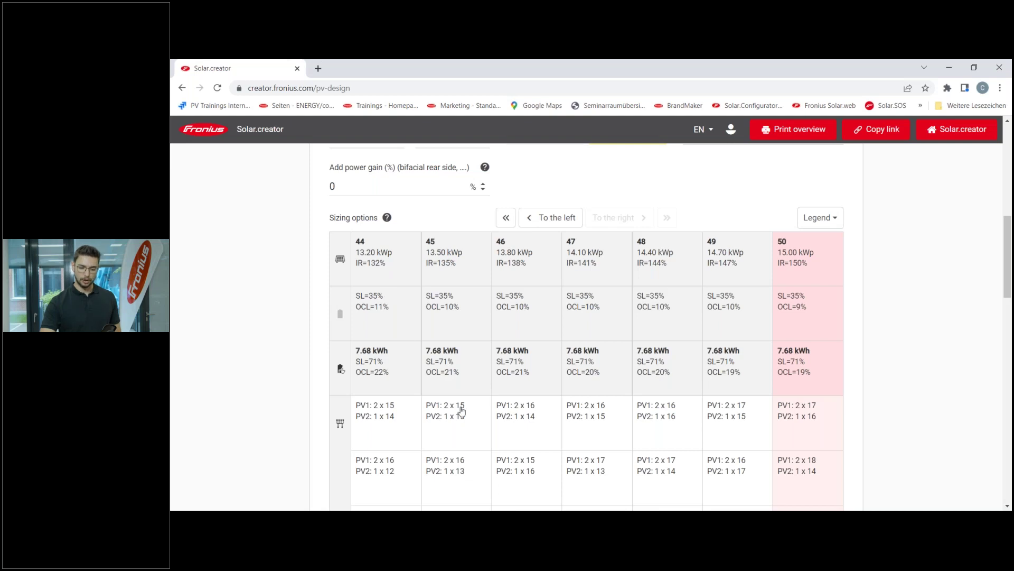
pyautogui.click(506, 217)
pyautogui.click(640, 221)
pyautogui.click(639, 221)
pyautogui.click(639, 221)
pyautogui.click(637, 221)
pyautogui.click(636, 222)
pyautogui.click(636, 222)
pyautogui.click(635, 222)
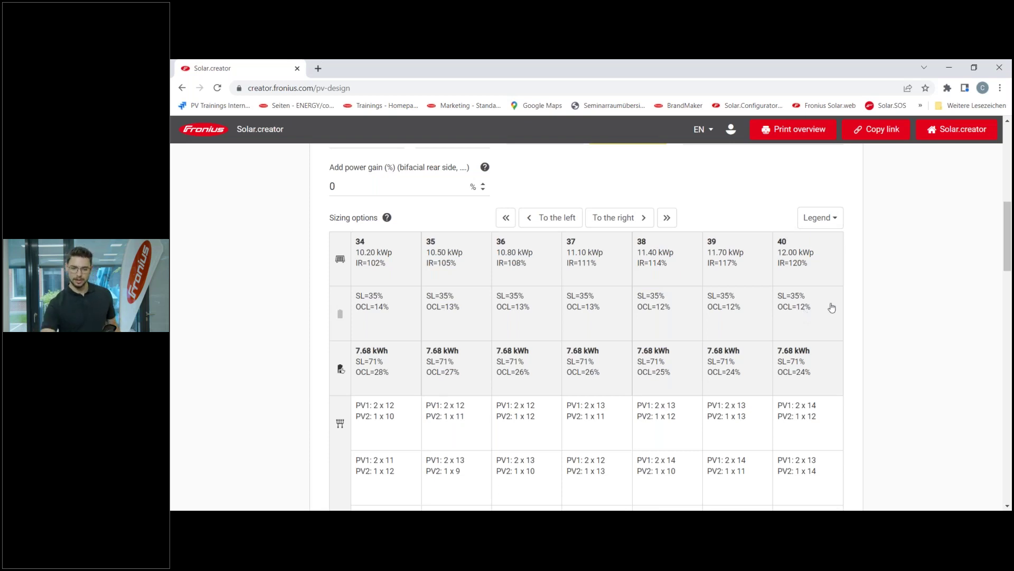
# - Show the smallest sizing options and set the minimum module temperature to -12 °C
pyautogui.click(505, 218)
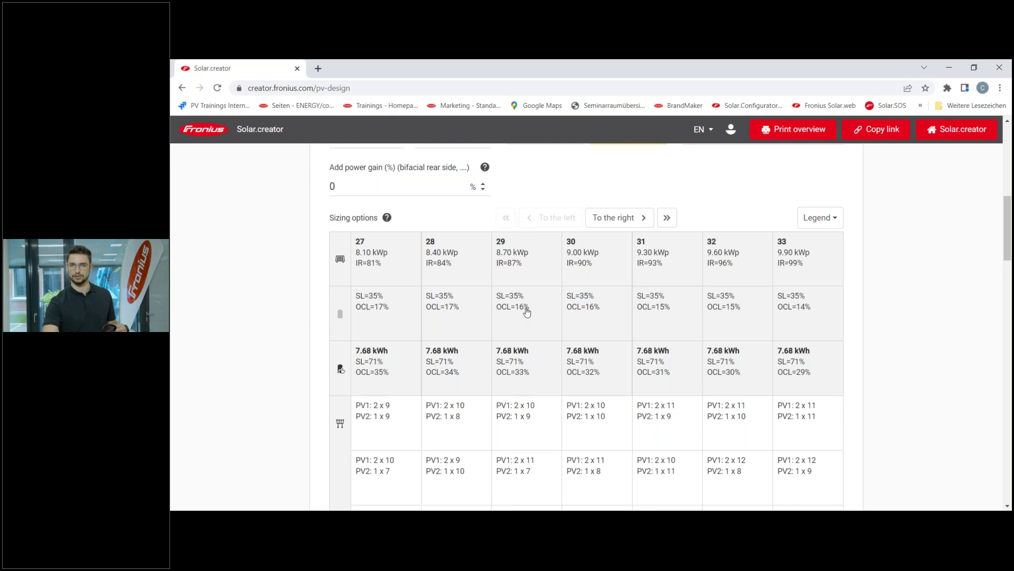
pyautogui.scroll(4, 526, 312)
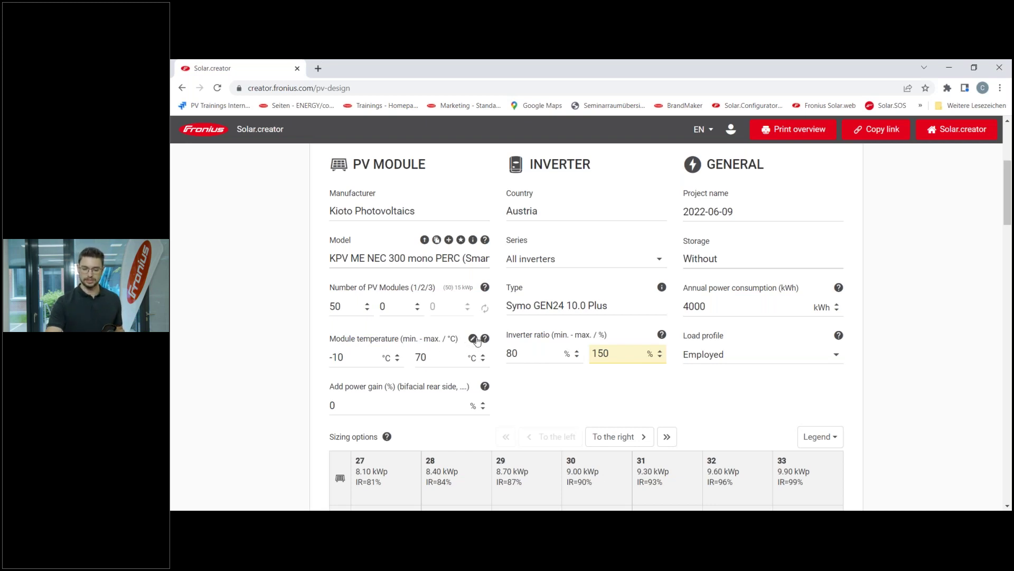
pyautogui.moveTo(357, 357); pyautogui.dragTo(315, 357)
pyautogui.write('-12')
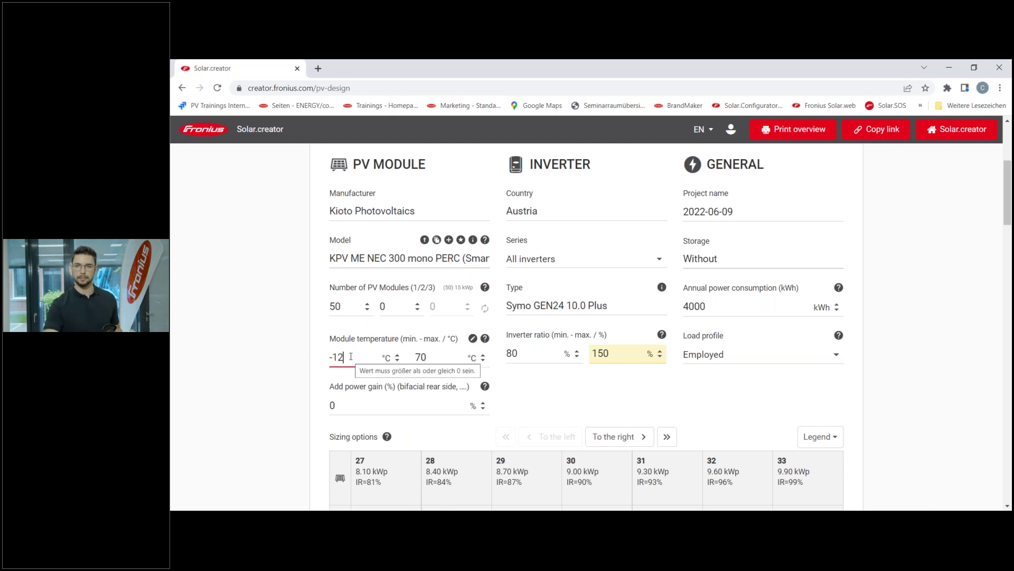
pyautogui.click(533, 387)
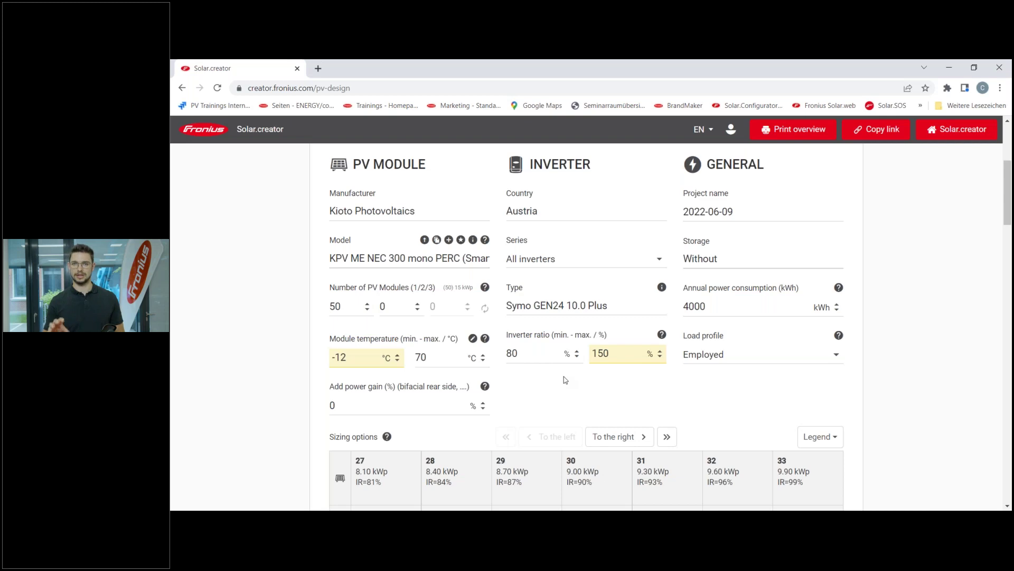
# - View the ambient temperature inputs for the module temperature, close them and set the minimum module temperature back to -10 °C
pyautogui.click(472, 340)
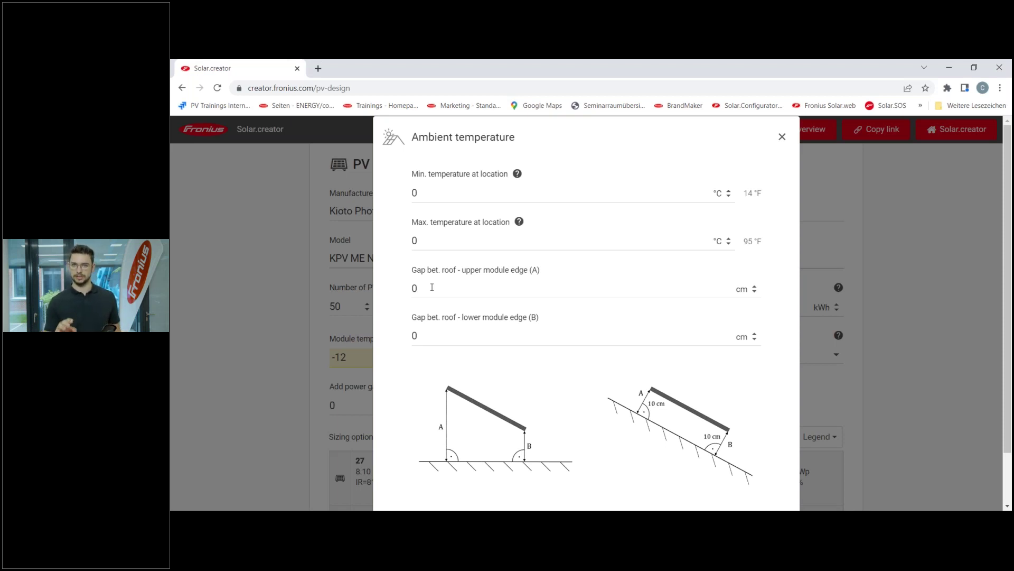
pyautogui.click(783, 138)
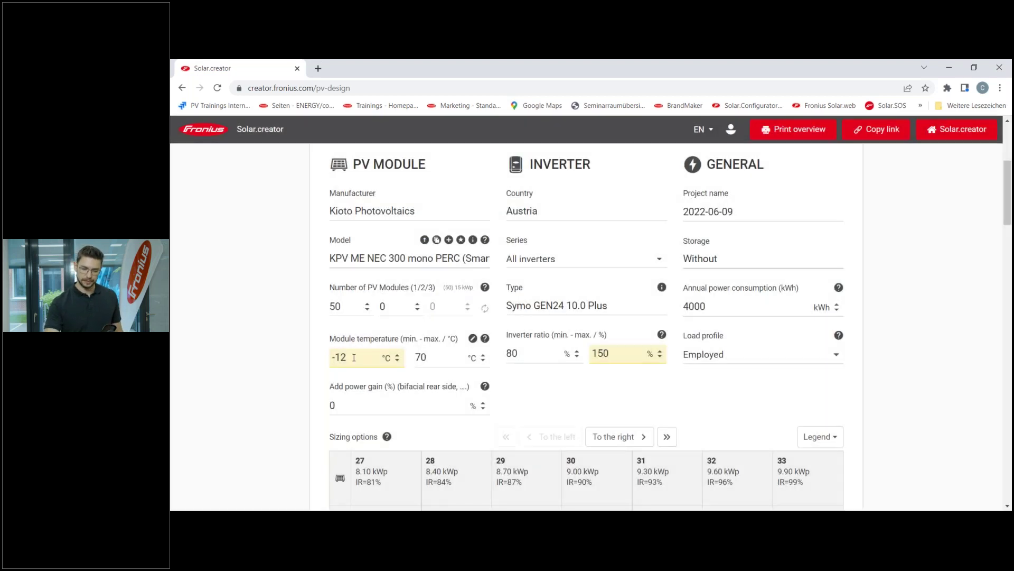
pyautogui.write('-10')
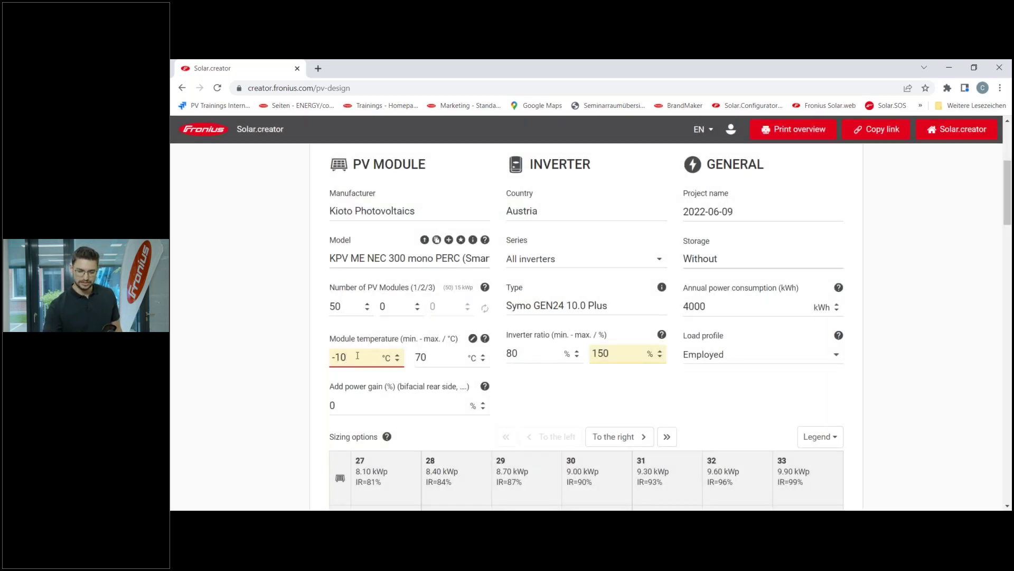
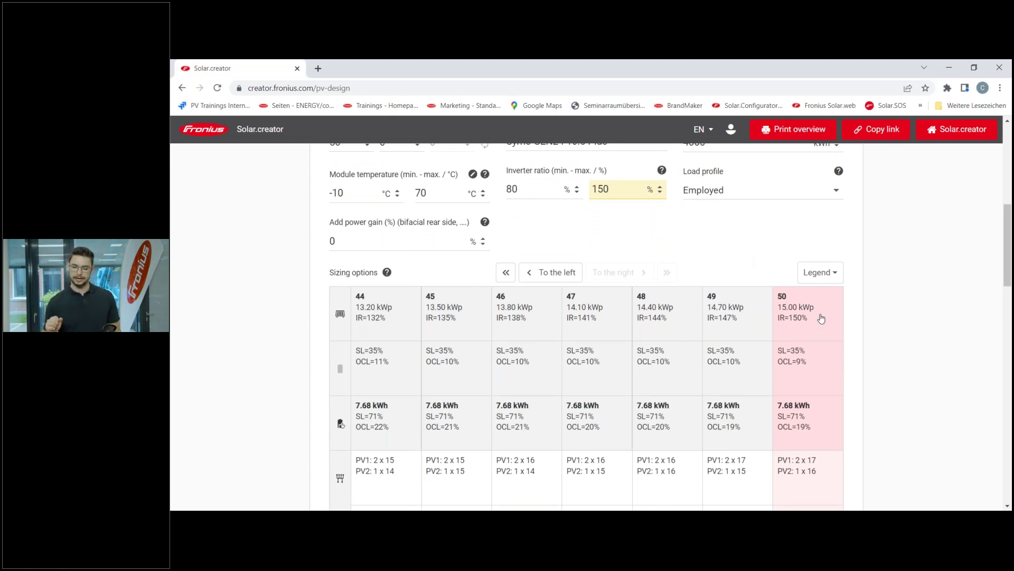
# - Choose the Battery Box HVM 22.1 (22,08 kWh) as the system's storage
pyautogui.scroll(-2, 819, 317)
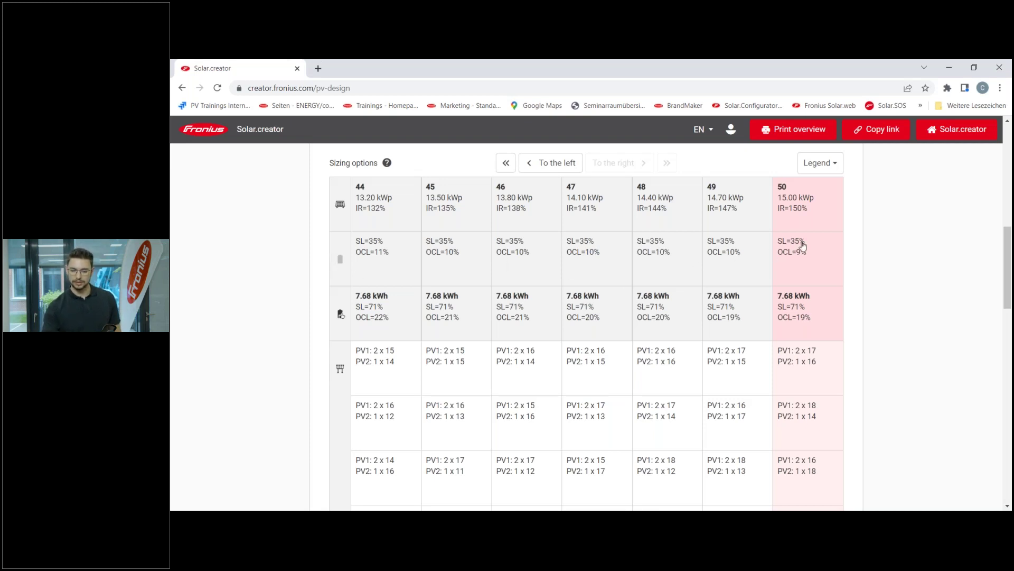
pyautogui.scroll(5, 790, 328)
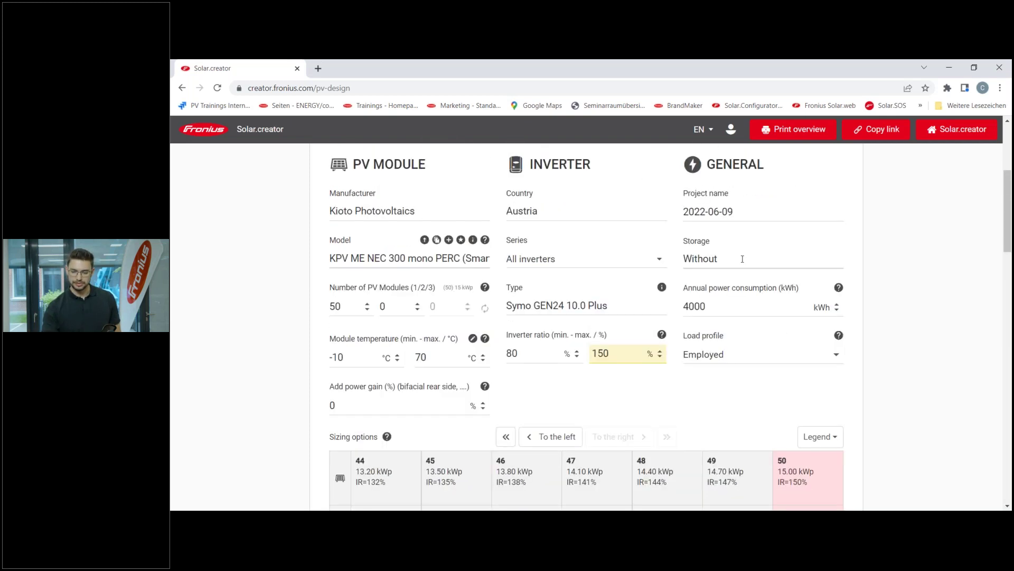
pyautogui.click(752, 263)
pyautogui.scroll(-3, 843, 304)
pyautogui.moveTo(843, 305)
pyautogui.mouseDown()
pyautogui.moveTo(837, 388)
pyautogui.moveTo(838, 314)
pyautogui.mouseUp()
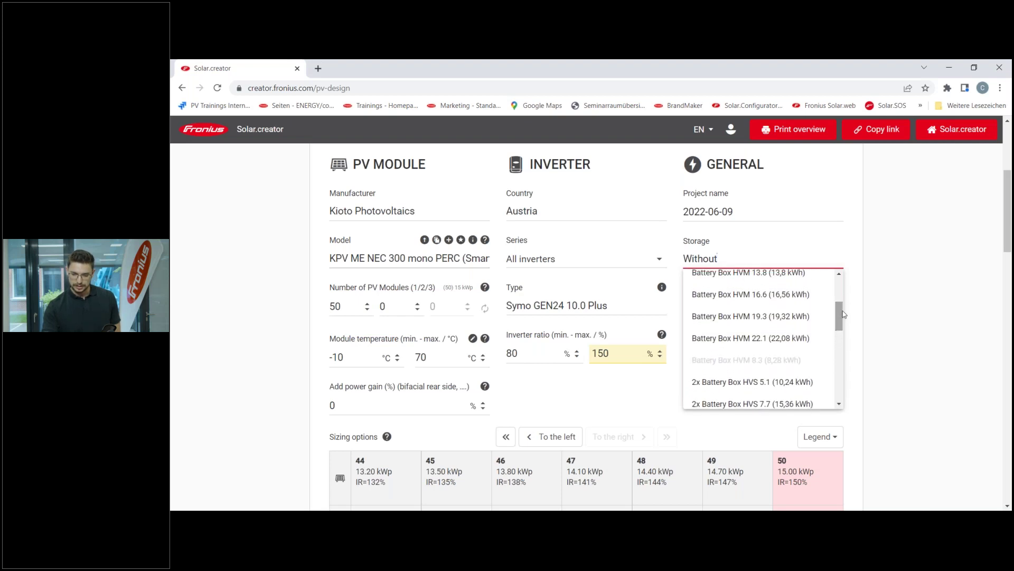
pyautogui.click(738, 338)
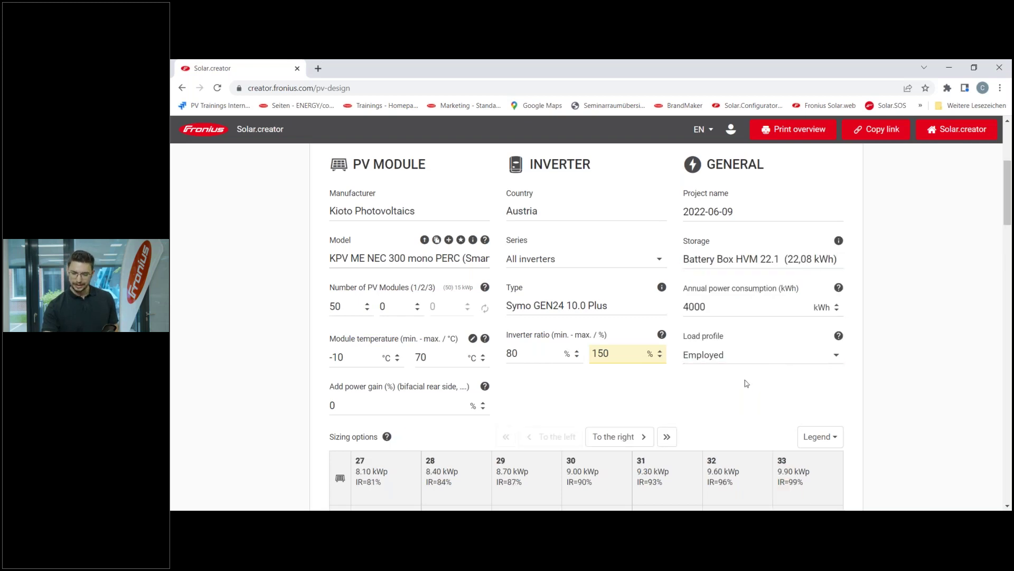
# - Show the largest sizing options and compare the 50-module option's self-sufficiency values for the chosen storage and the recommended storage
pyautogui.scroll(-2, 686, 354)
pyautogui.click(666, 328)
pyautogui.scroll(-1, 839, 380)
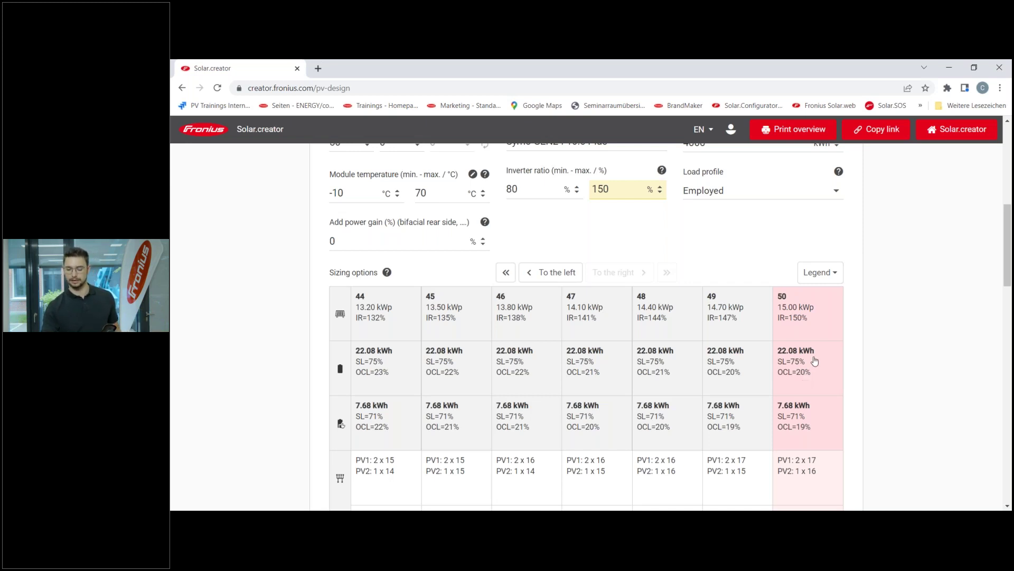
pyautogui.scroll(-1, 820, 358)
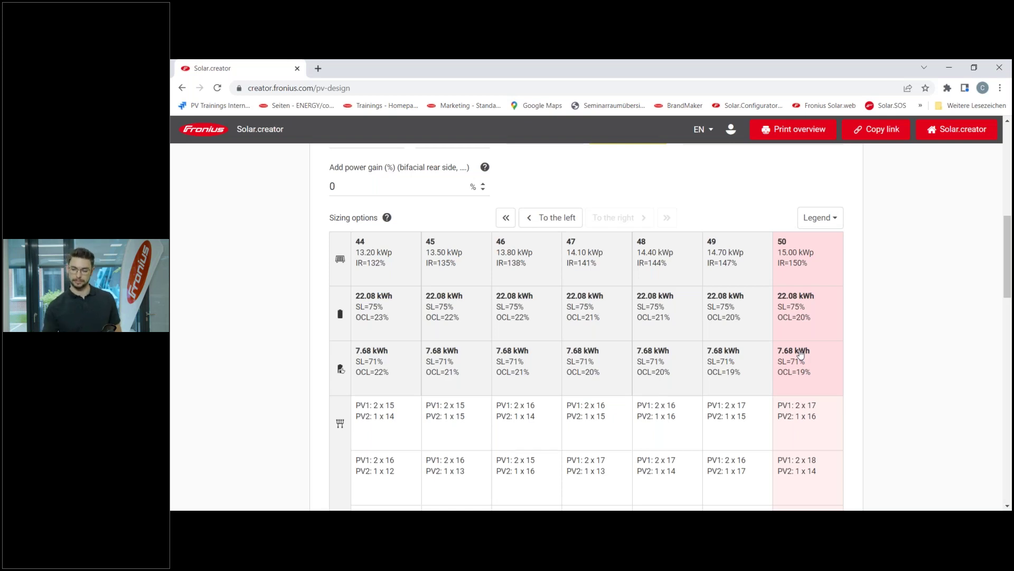
pyautogui.scroll(-1, 800, 349)
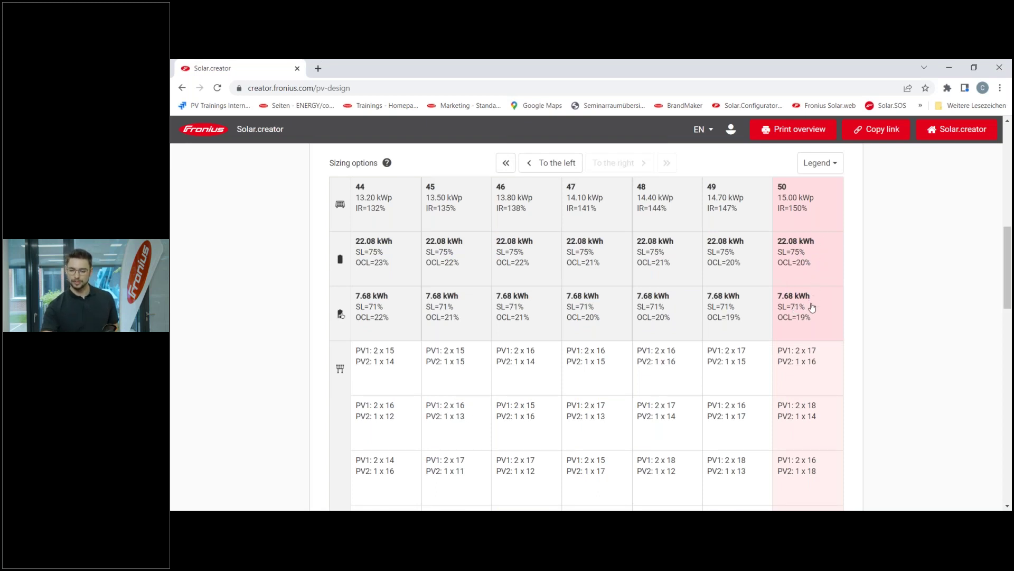
# - Look through all string configurations offered for the 50-module option and return to the first one
pyautogui.scroll(-2, 814, 330)
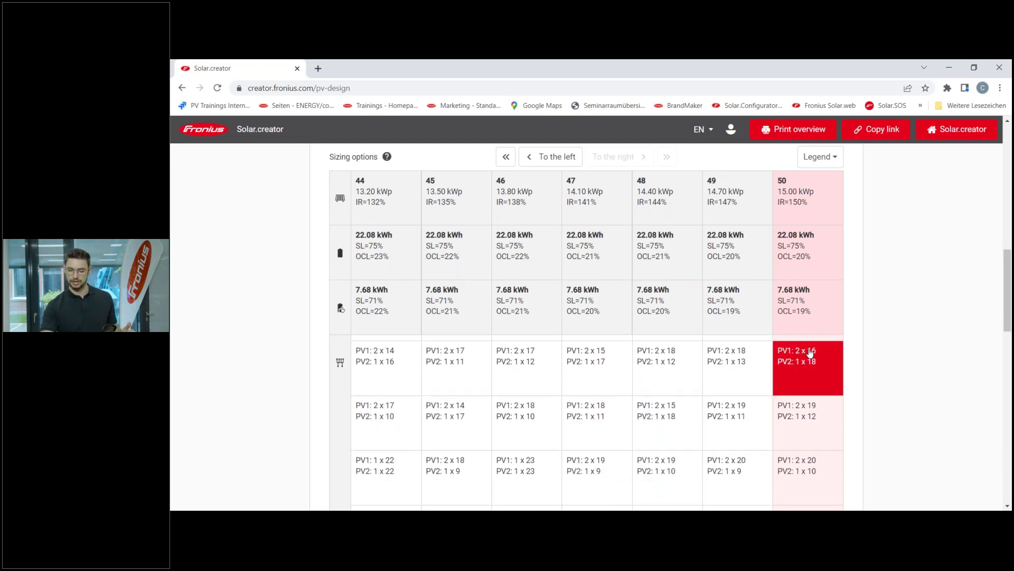
pyautogui.scroll(-4, 811, 352)
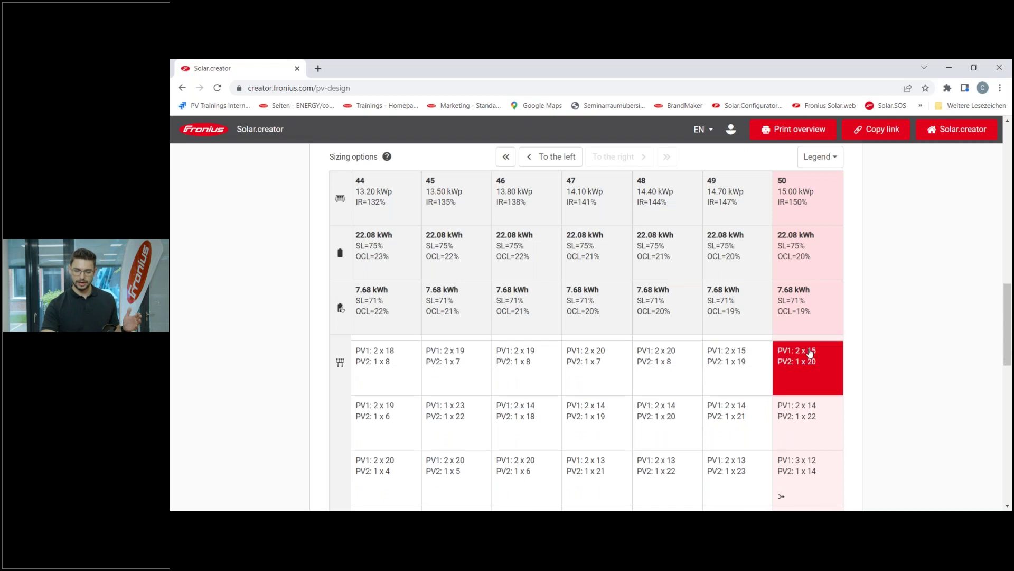
pyautogui.scroll(-1, 821, 361)
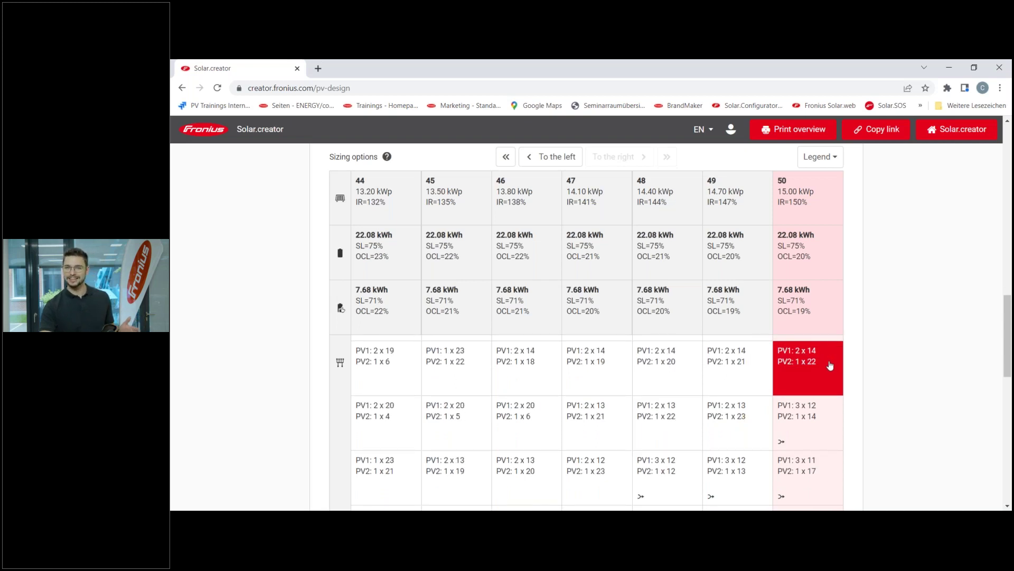
pyautogui.scroll(-4, 830, 366)
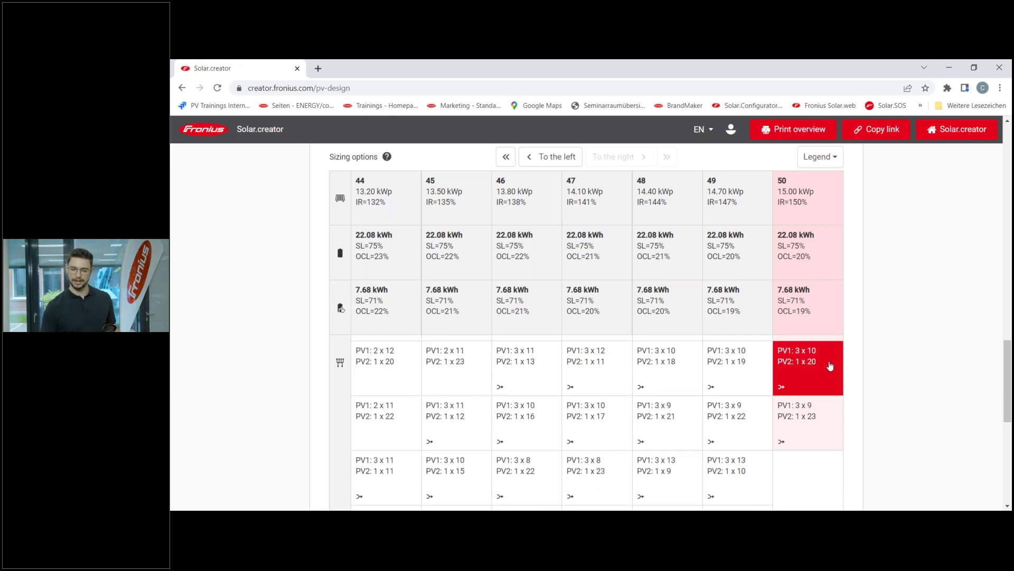
pyautogui.scroll(5, 823, 371)
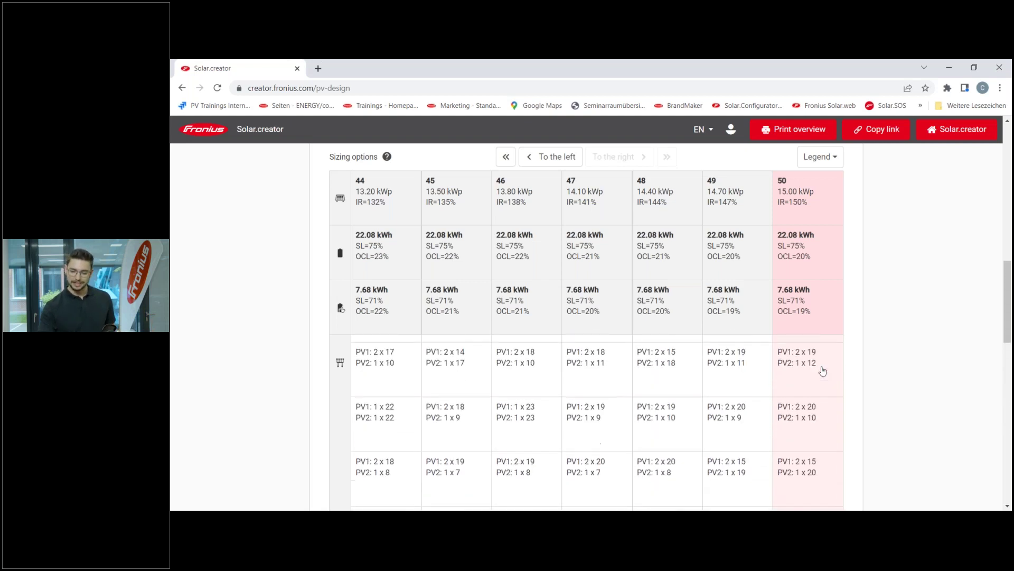
pyautogui.scroll(5, 823, 371)
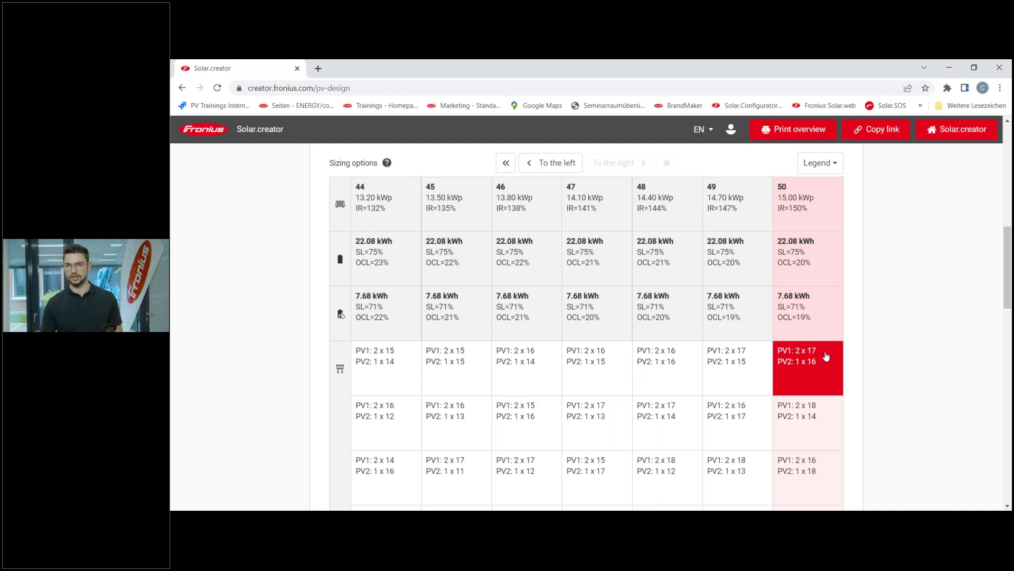
# - Open the string details of the 50-module configuration PV1: 2 x 17, PV2: 1 x 16 and review its voltages, currents and inverter ratio
pyautogui.click(831, 417)
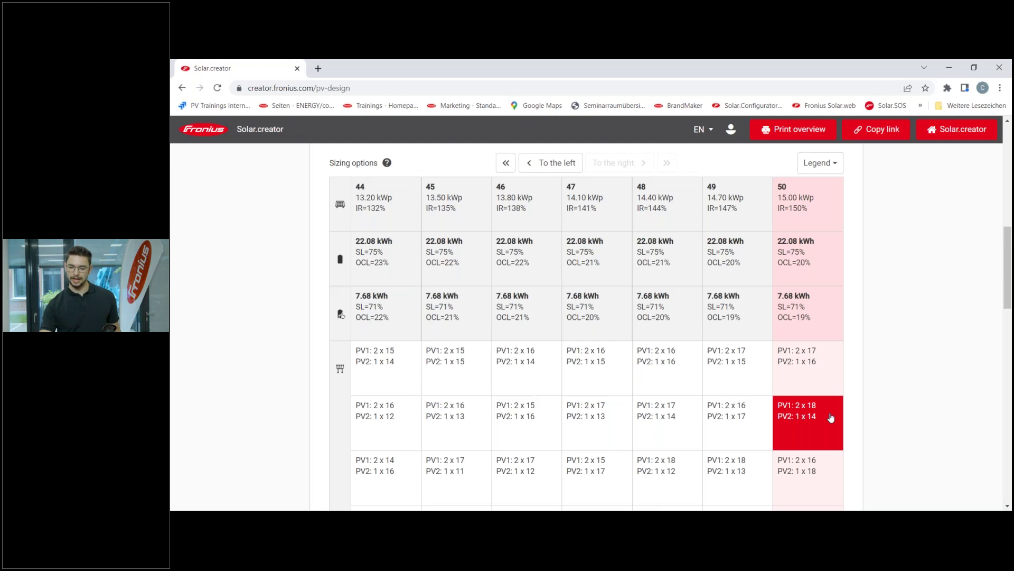
pyautogui.click(830, 359)
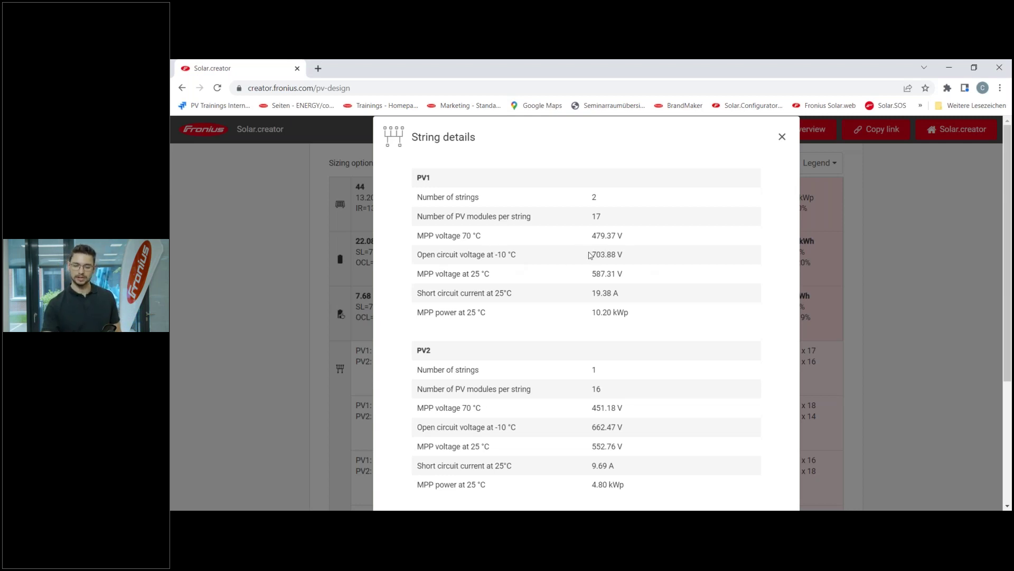
pyautogui.moveTo(591, 256); pyautogui.dragTo(624, 255)
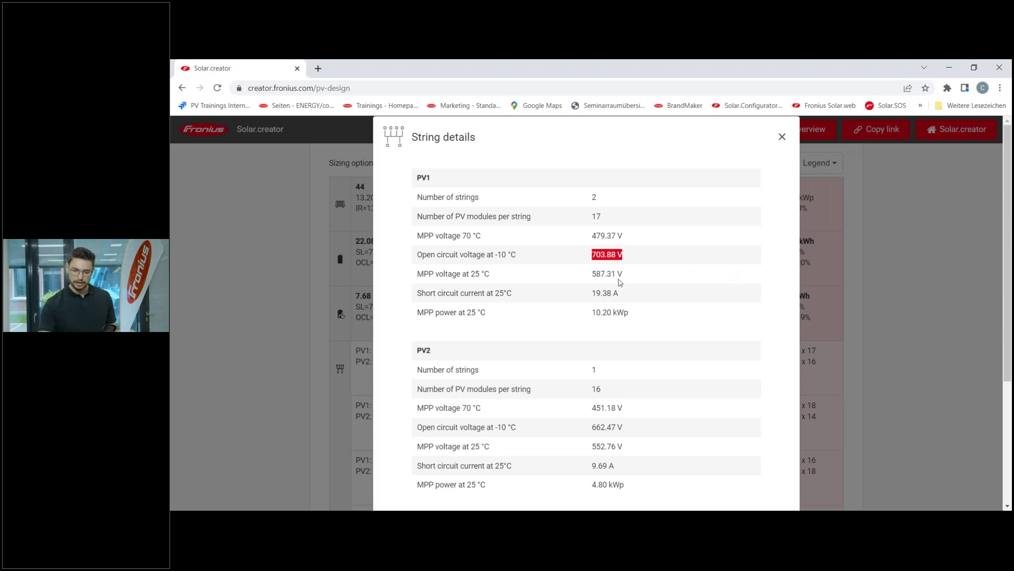
pyautogui.click(487, 271)
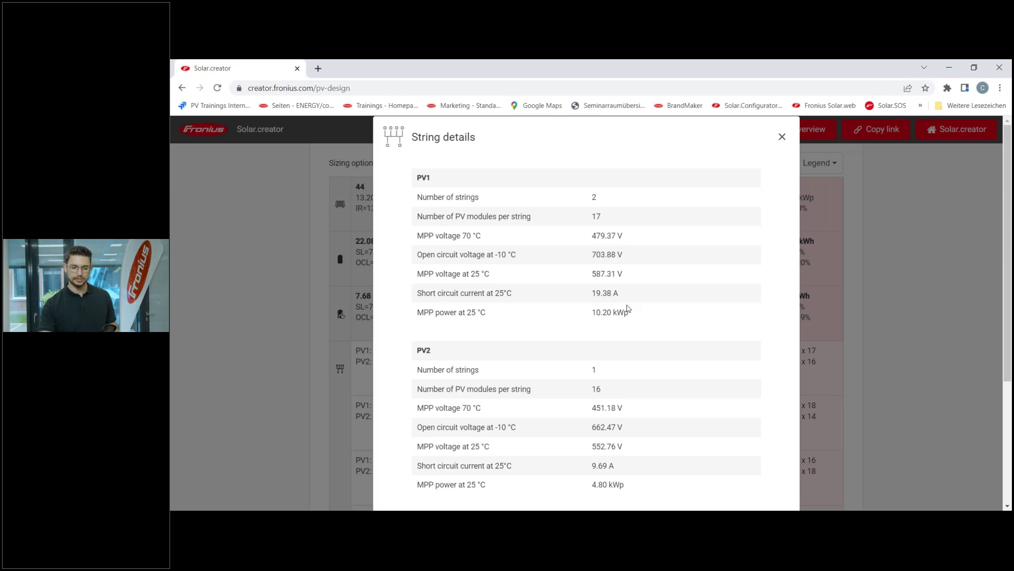
pyautogui.scroll(-1, 628, 308)
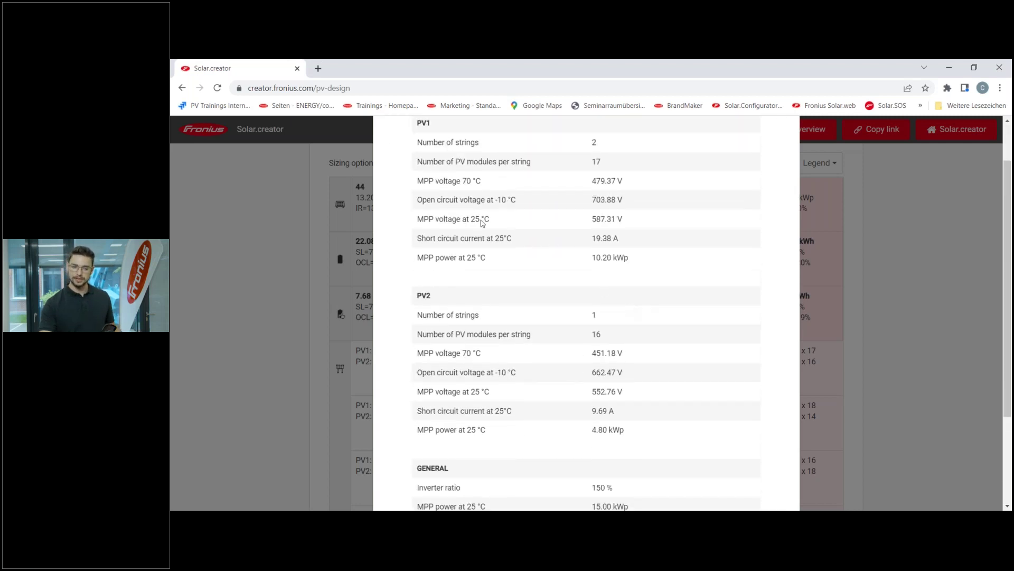
pyautogui.scroll(1, 428, 127)
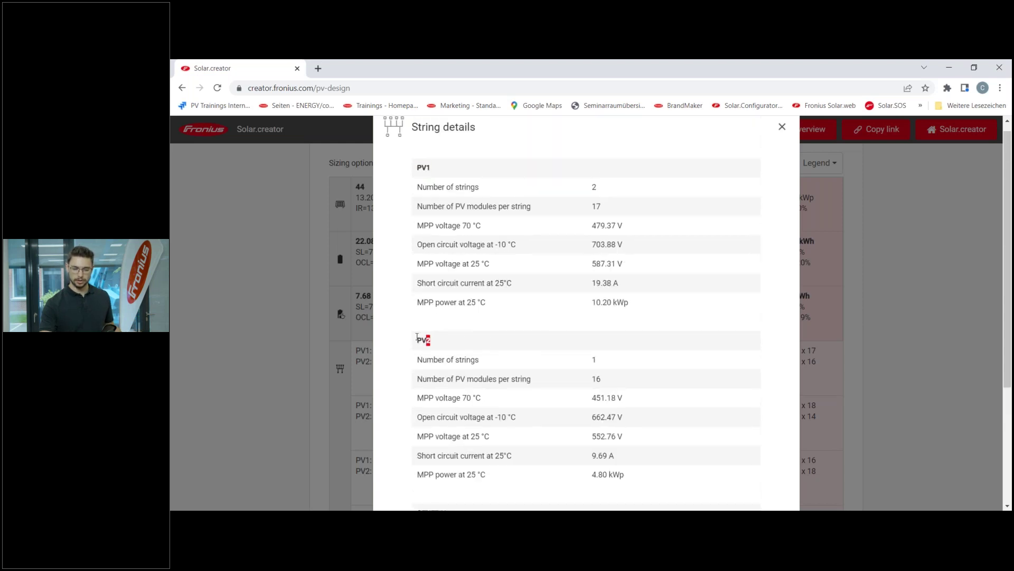
pyautogui.scroll(-4, 604, 347)
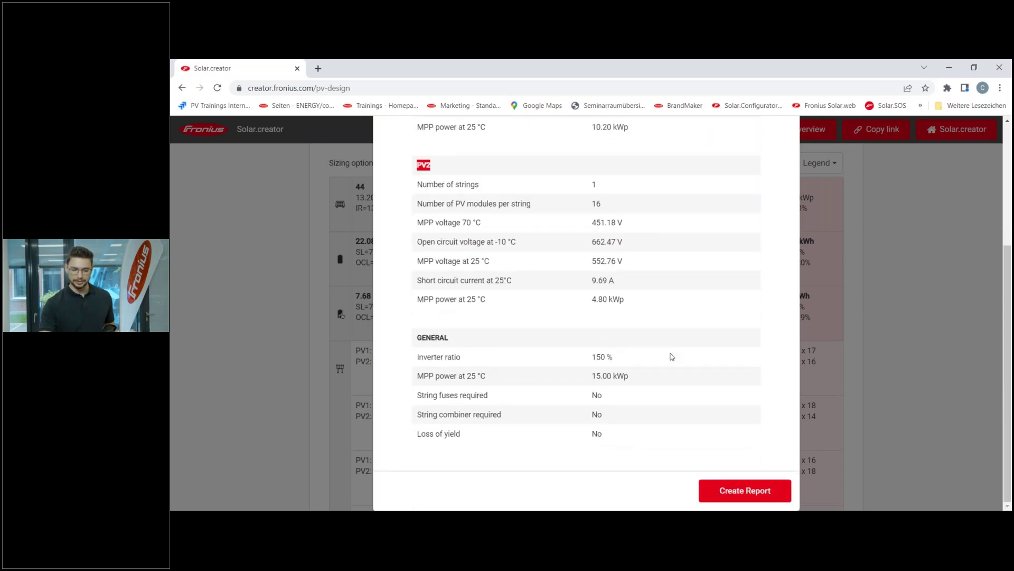
pyautogui.moveTo(586, 359); pyautogui.dragTo(614, 359)
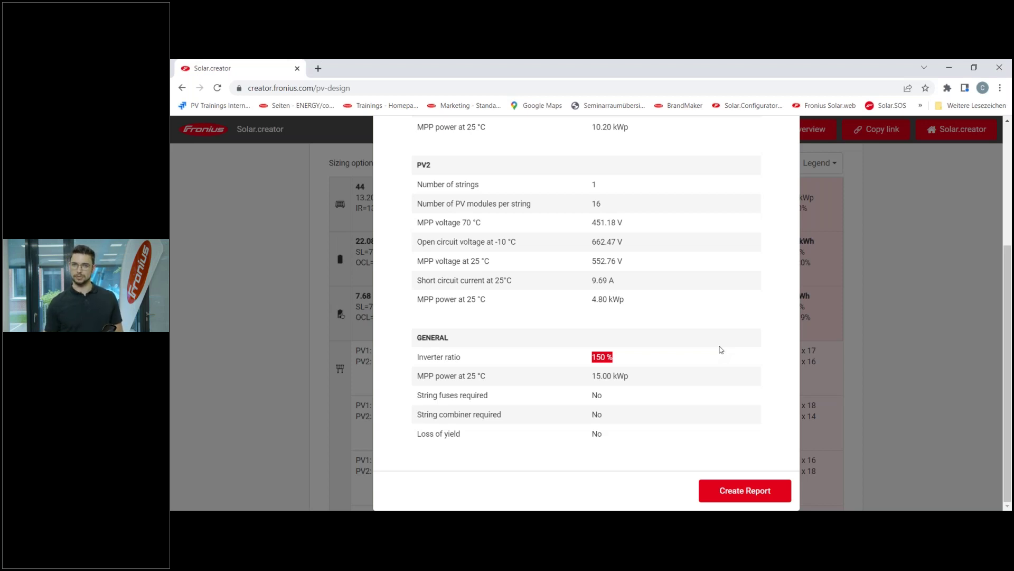
# - Open the report form for this configuration, review its contact and customer data fields, and cancel the report
pyautogui.click(747, 492)
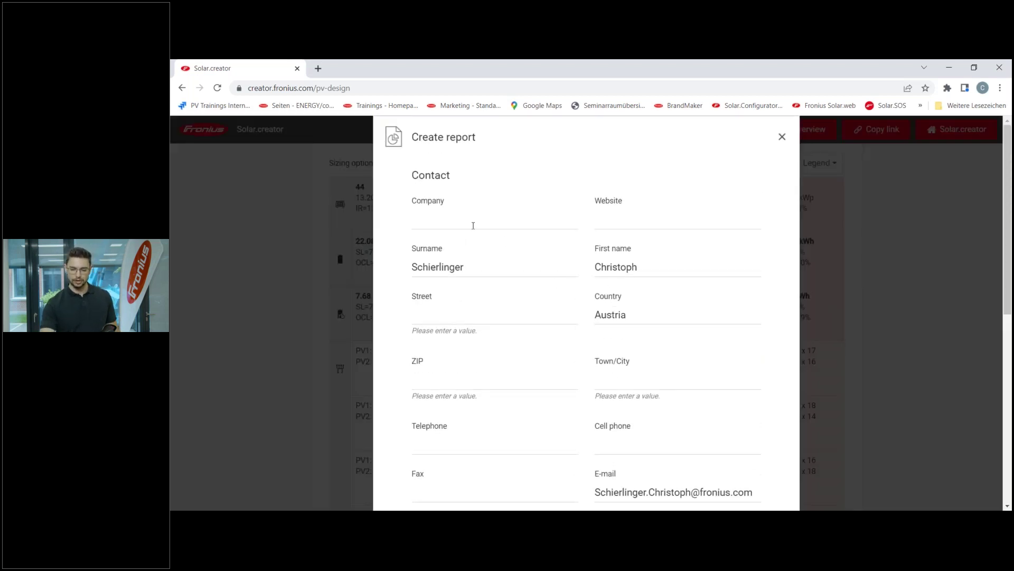
pyautogui.scroll(-1, 747, 359)
pyautogui.scroll(1, 747, 358)
pyautogui.scroll(-6, 618, 349)
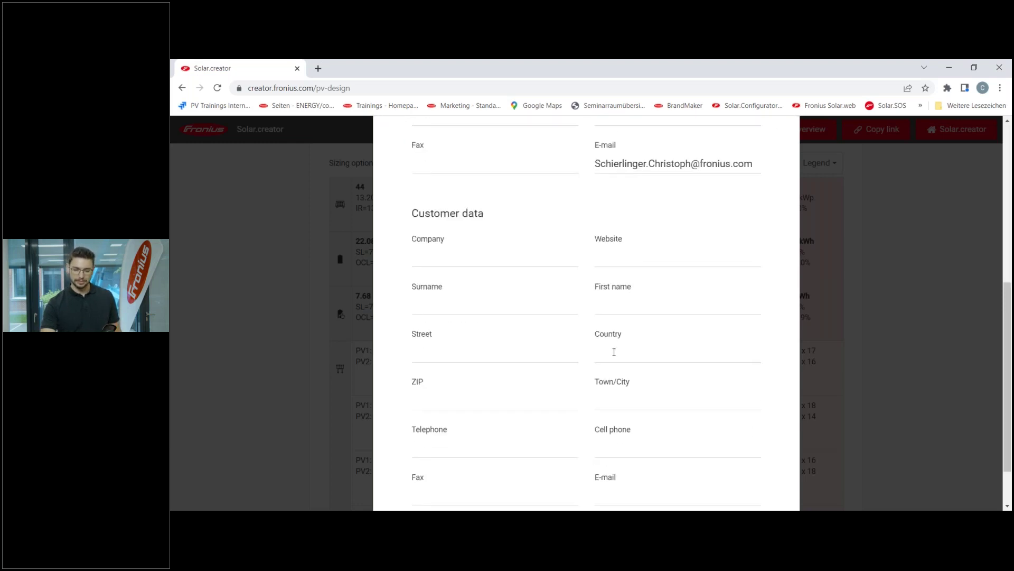
pyautogui.scroll(-2, 614, 352)
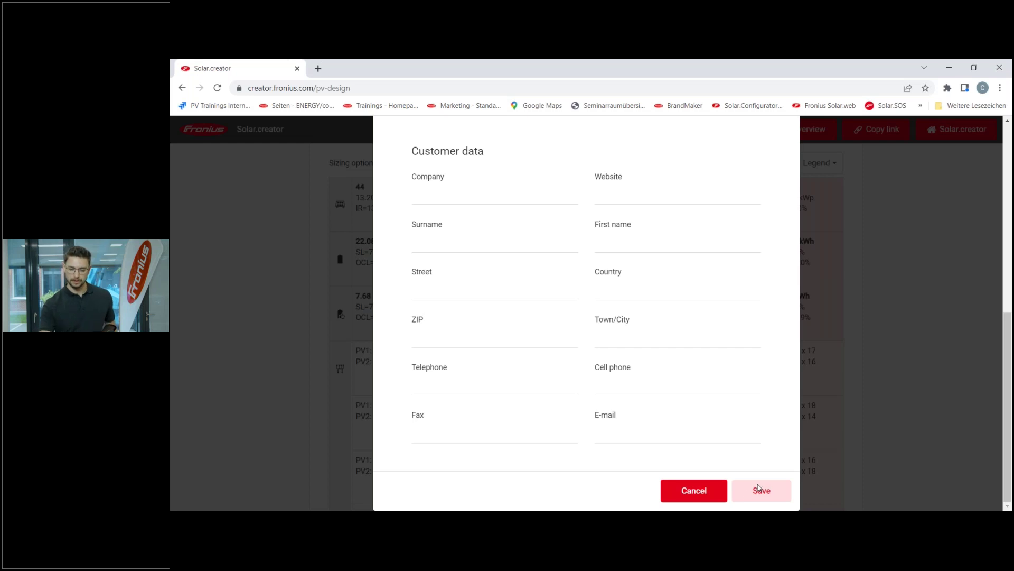
pyautogui.click(707, 492)
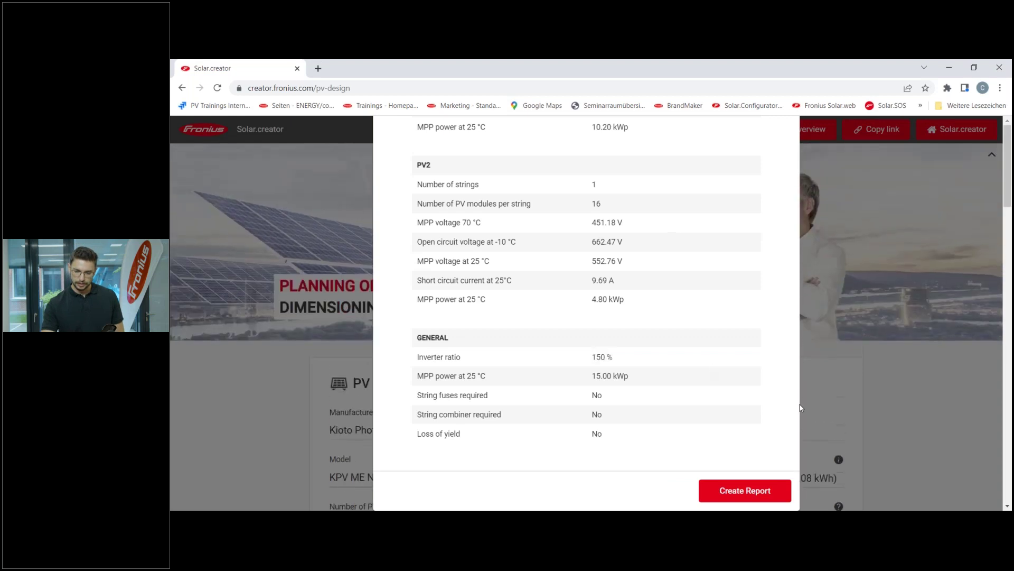
# - Close the string details and return from the PV design check to the project overview
pyautogui.click(929, 404)
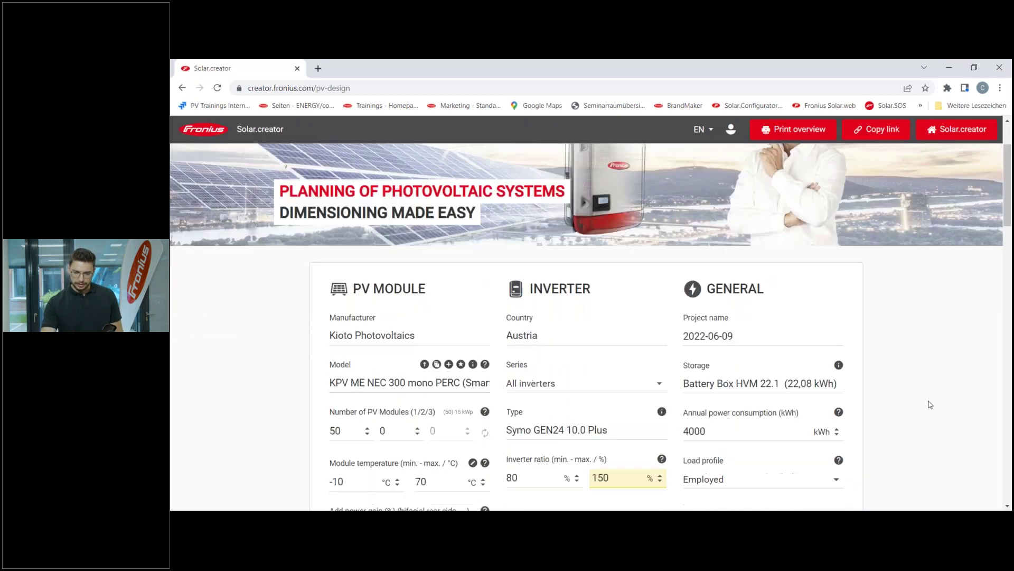
pyautogui.scroll(3, 931, 404)
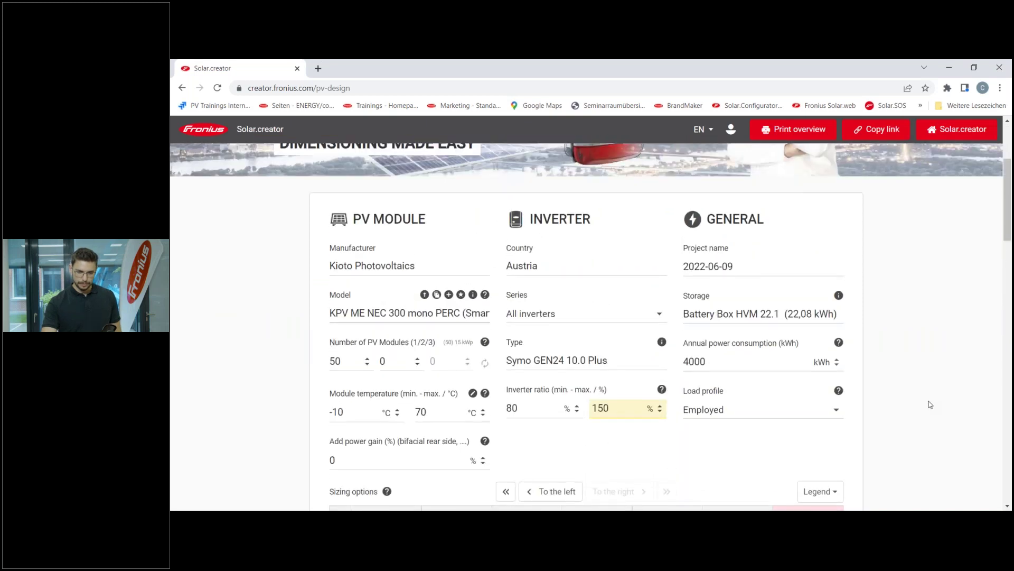
pyautogui.scroll(-1, 930, 404)
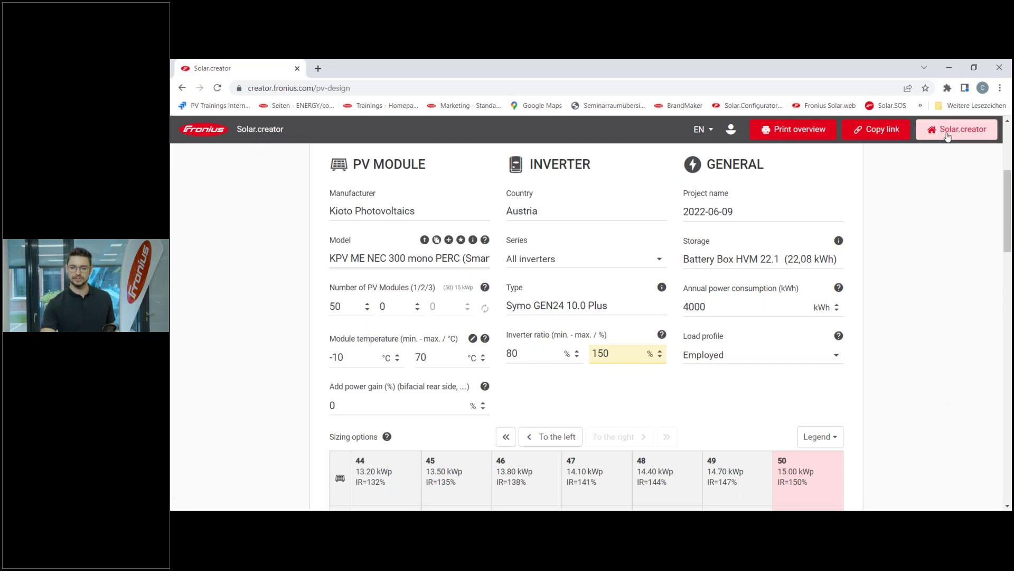
pyautogui.click(271, 134)
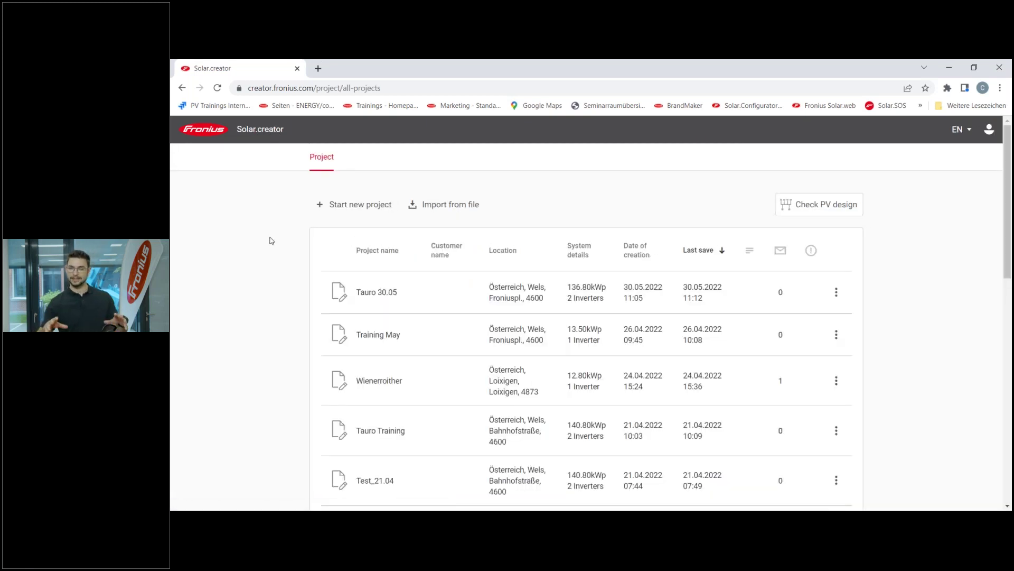